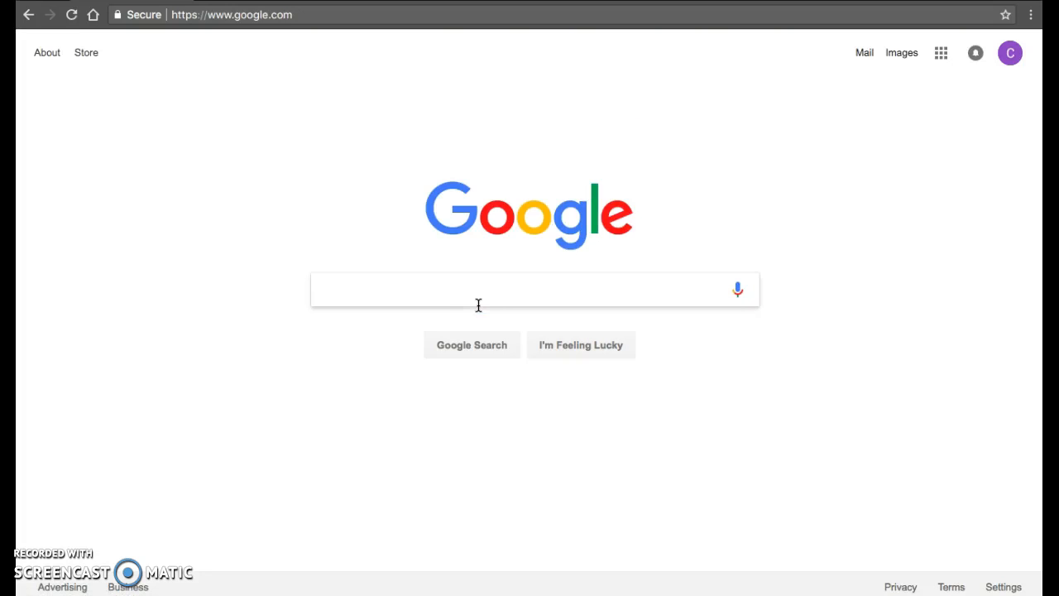
Step: Switch to Google Drive from the Google home page's list of apps
{"action": "left_click", "coordinate": [942, 56]}
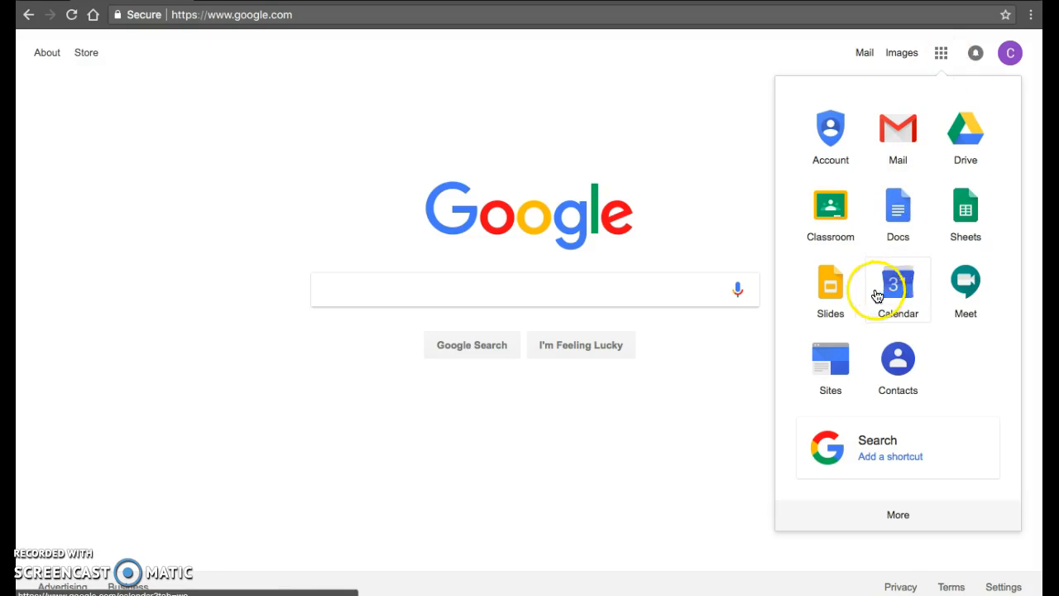
{"action": "left_click", "coordinate": [884, 518]}
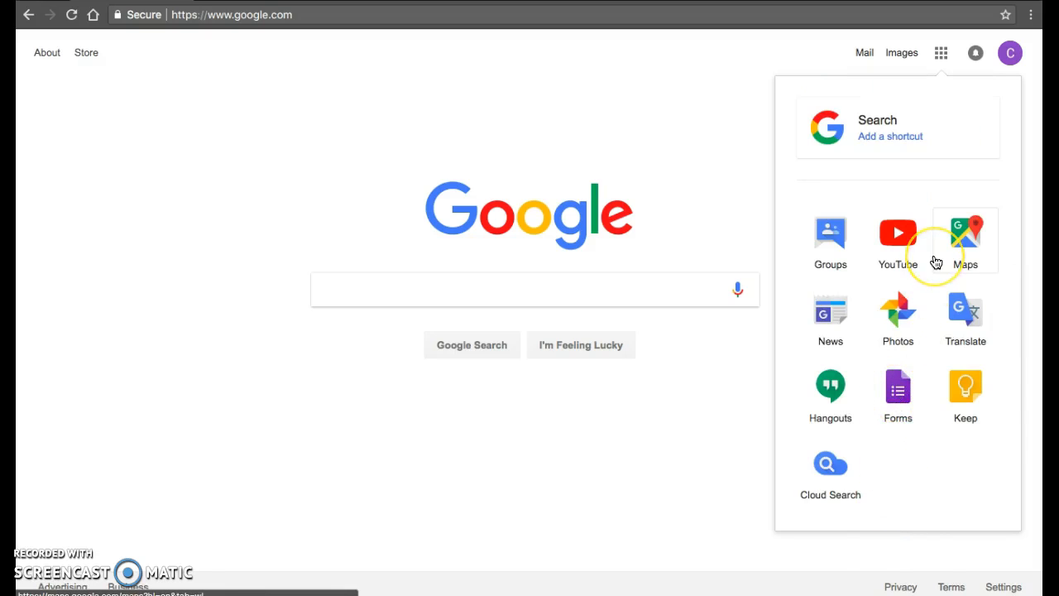
{"action": "scroll", "coordinate": [934, 261], "scroll_direction": "up", "scroll_amount": 5}
{"action": "left_click", "coordinate": [966, 142]}
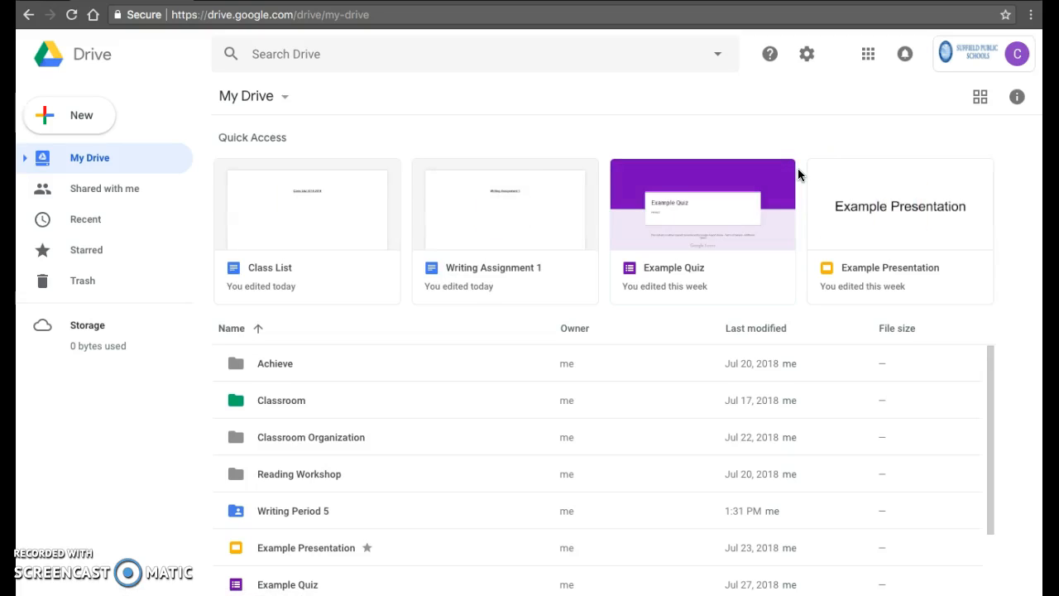
Step: Create a folder named Science in My Drive and open it
{"action": "left_click", "coordinate": [798, 169]}
{"action": "left_click", "coordinate": [83, 118]}
{"action": "left_click", "coordinate": [86, 126]}
{"action": "type", "text": "S"}
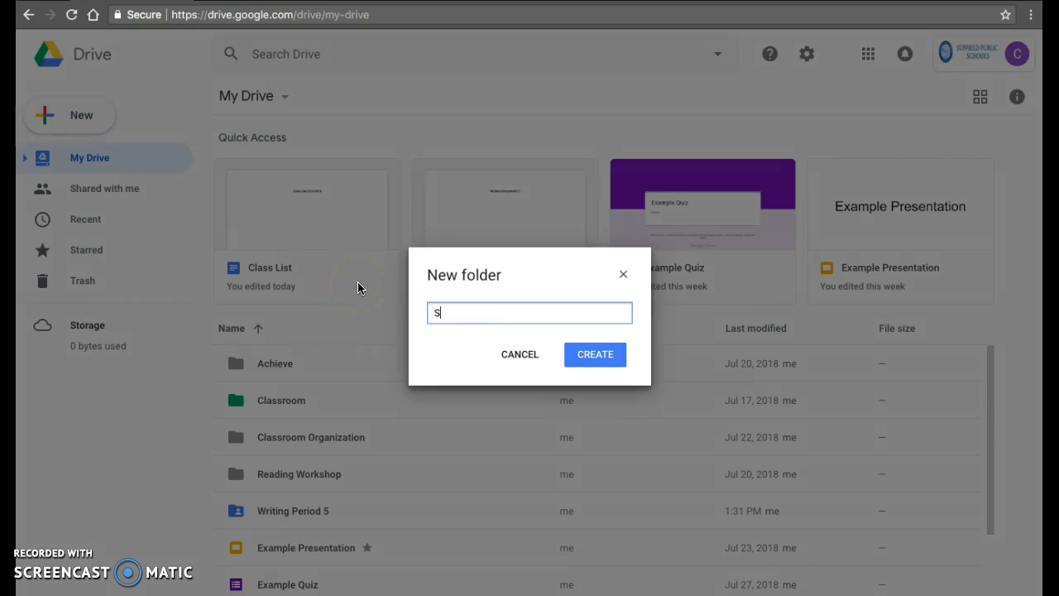
{"action": "type", "text": "cience"}
{"action": "key", "text": "Return"}
{"action": "double_click", "coordinate": [276, 470]}
{"action": "left_click", "coordinate": [78, 120]}
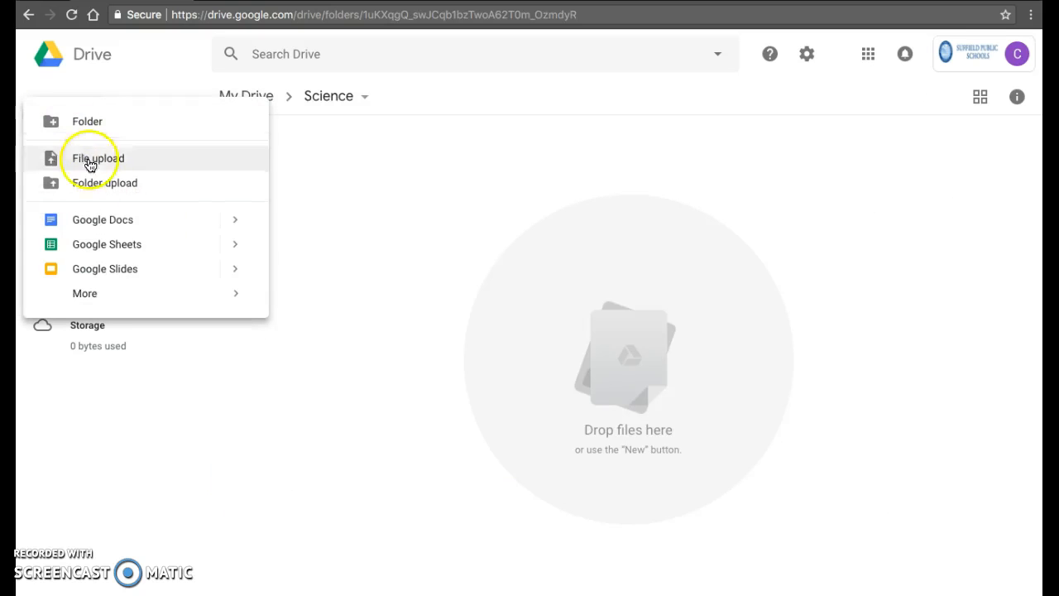
{"action": "mouse_move", "coordinate": [104, 299]}
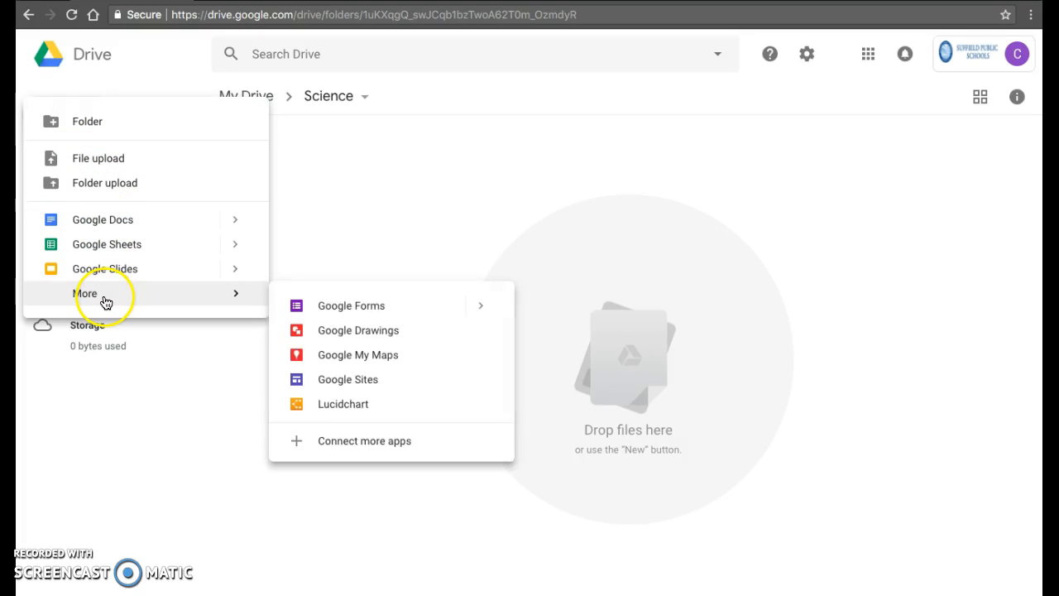
{"action": "left_click", "coordinate": [169, 384]}
Step: Create a Google Forms file from the Blank Quiz template inside the Science folder
{"action": "left_click", "coordinate": [66, 123]}
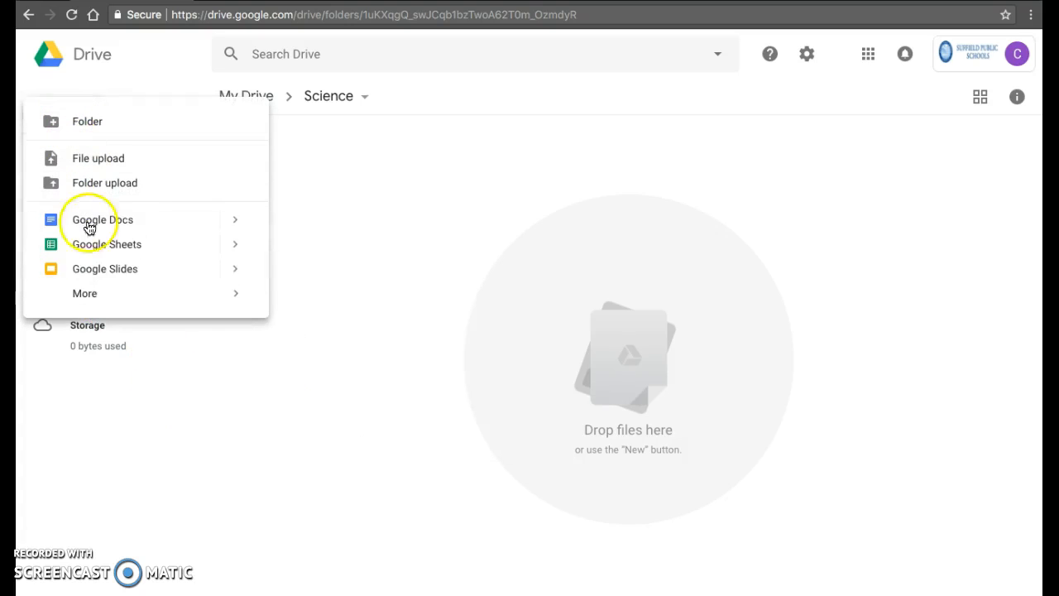
{"action": "mouse_move", "coordinate": [96, 298]}
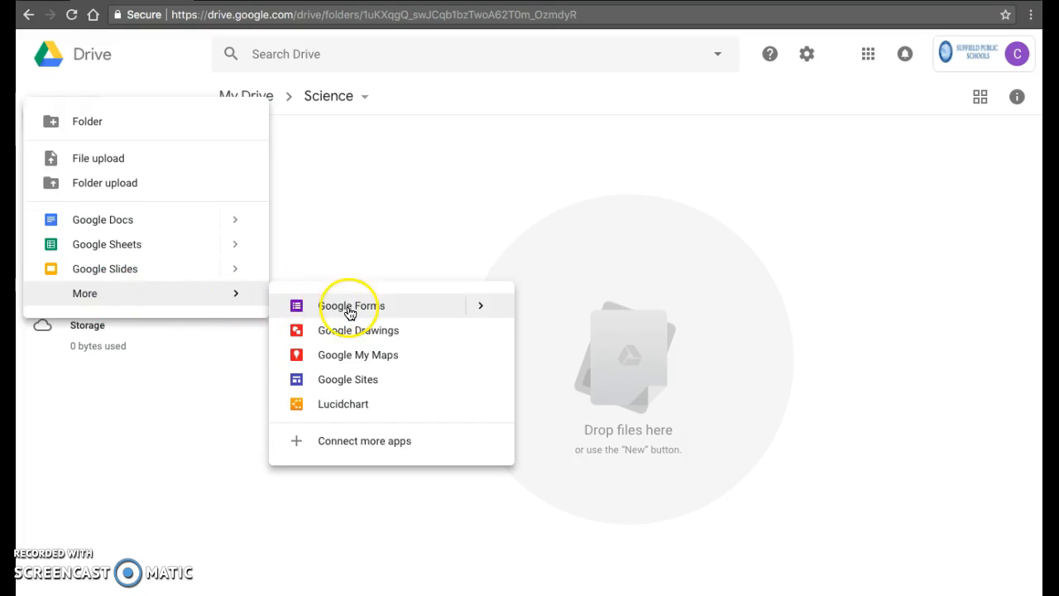
{"action": "mouse_move", "coordinate": [484, 311]}
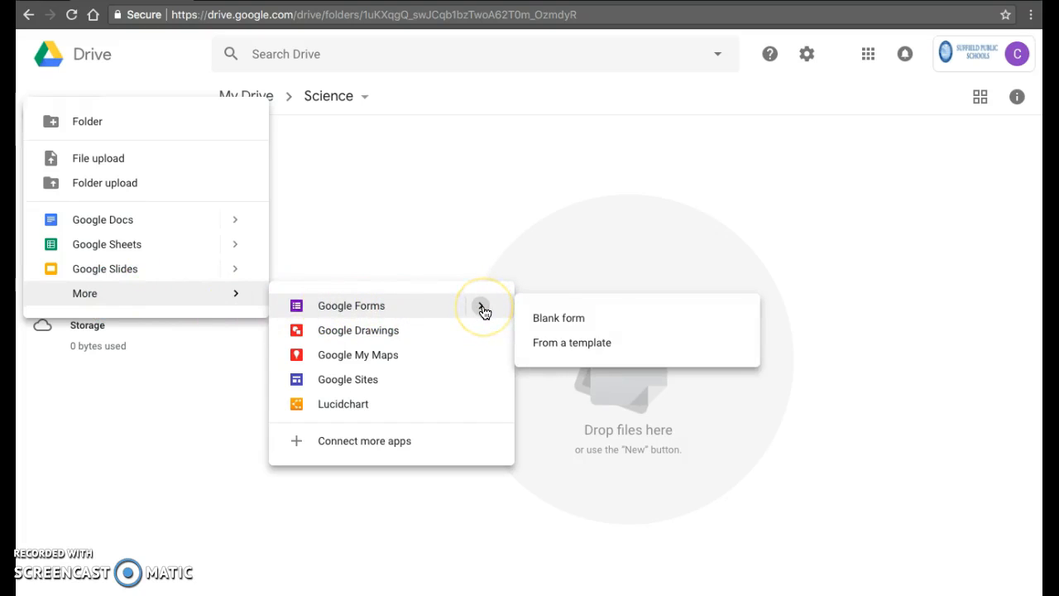
{"action": "left_click", "coordinate": [556, 346]}
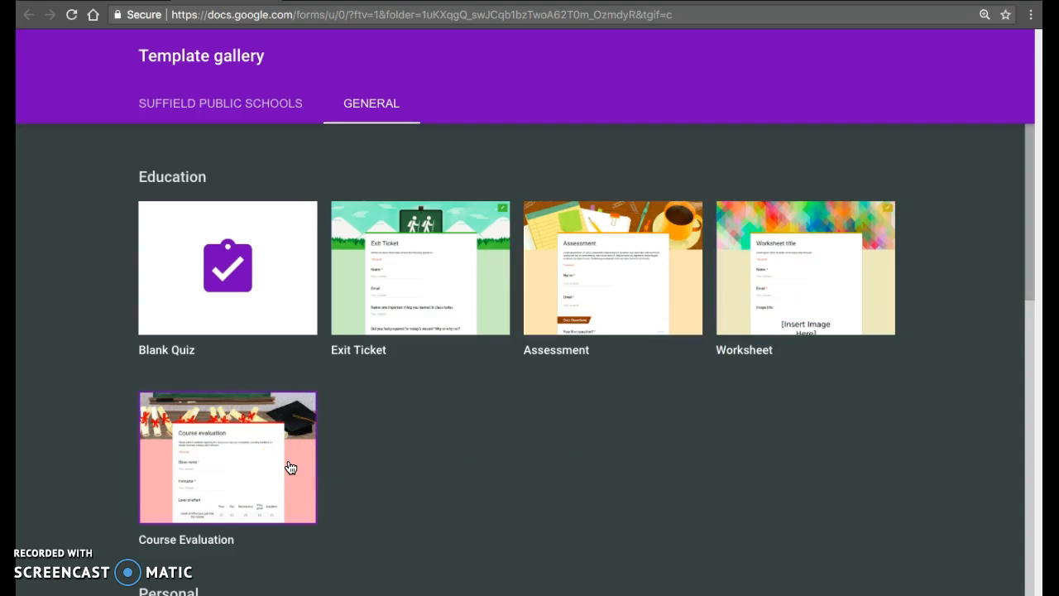
{"action": "left_click", "coordinate": [223, 293]}
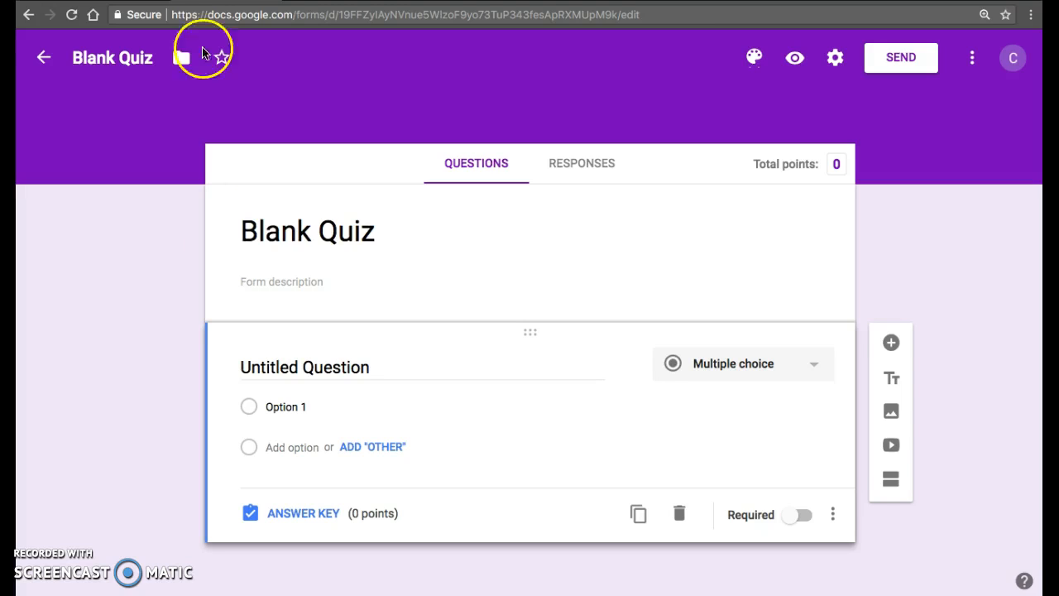
Step: Rename the form file as Science Quiz 1
{"action": "triple_click", "coordinate": [102, 57]}
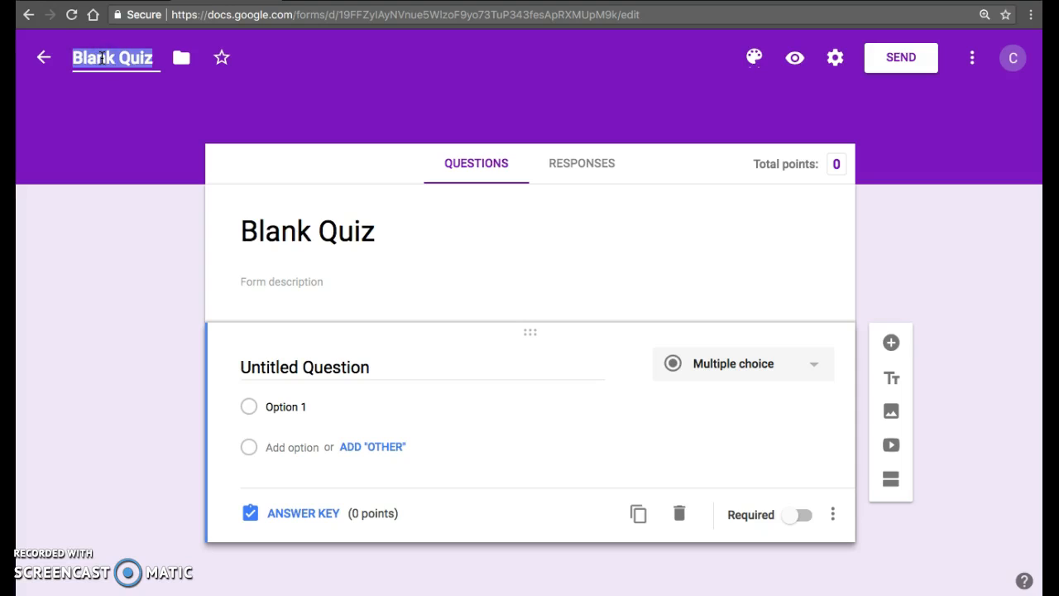
{"action": "type", "text": "Science Quiz 1"}
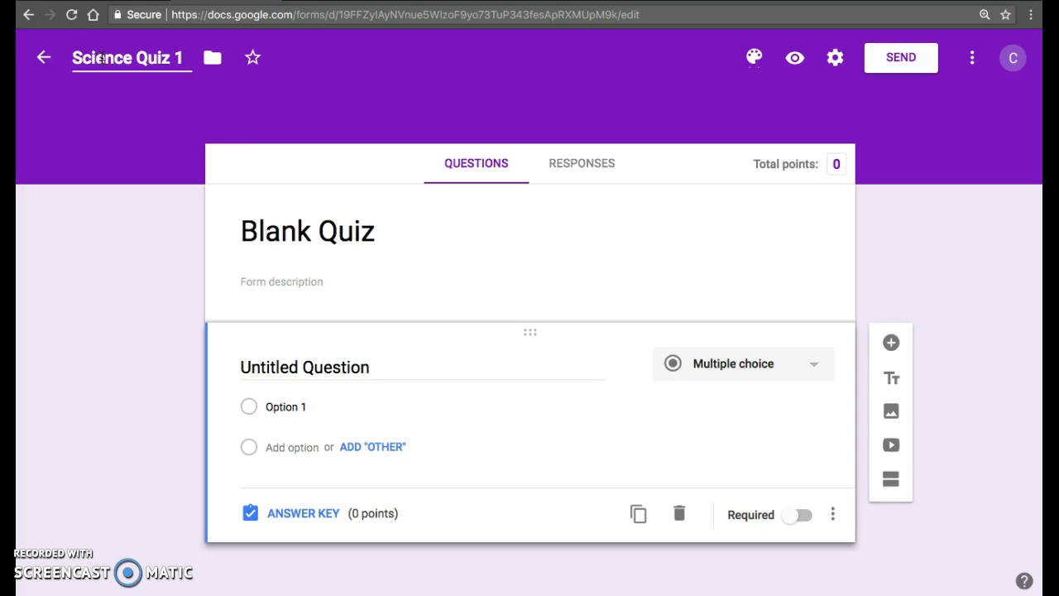
{"action": "left_click", "coordinate": [253, 88]}
{"action": "left_click", "coordinate": [211, 61]}
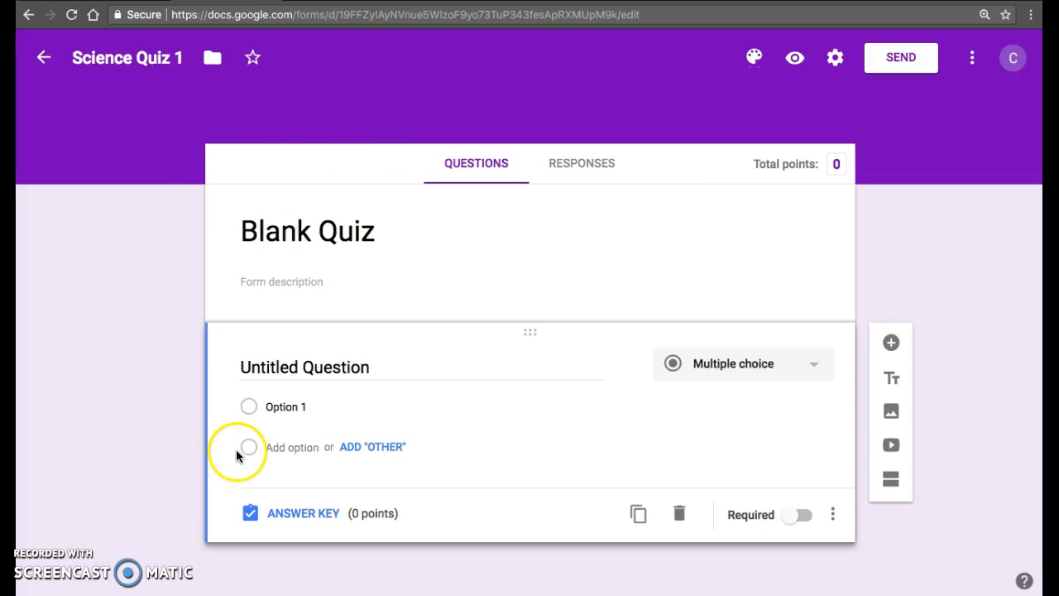
Step: View the quiz's responses page and return to its questions
{"action": "left_click", "coordinate": [468, 164]}
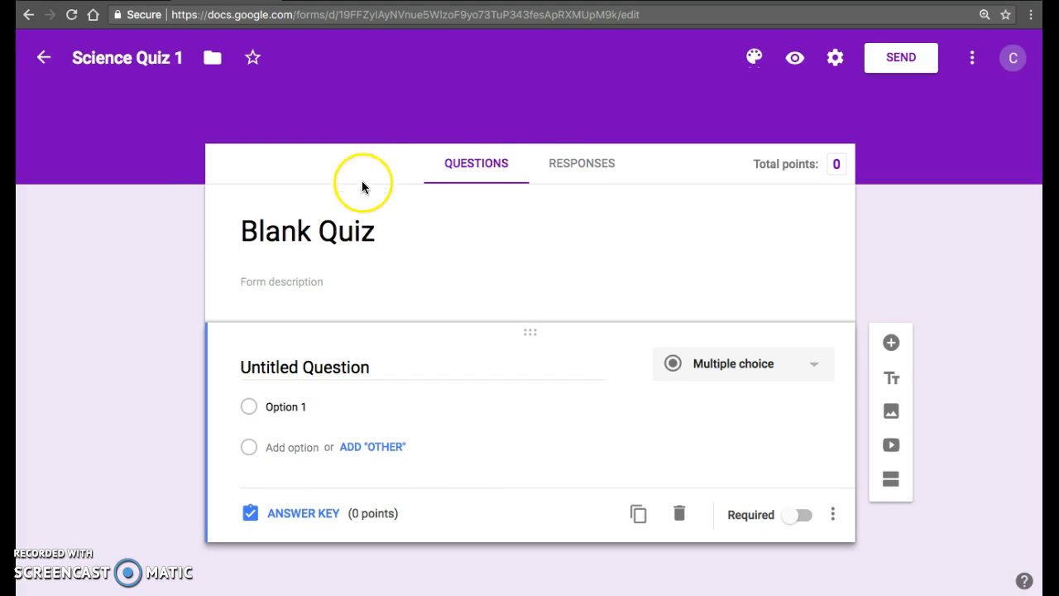
{"action": "left_click", "coordinate": [598, 165]}
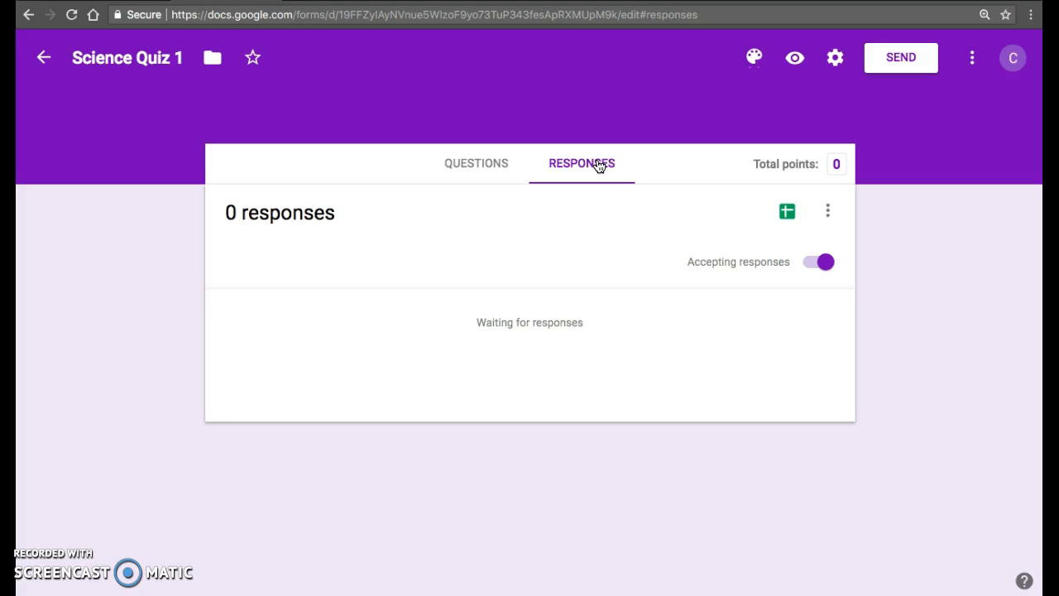
{"action": "left_click", "coordinate": [479, 166]}
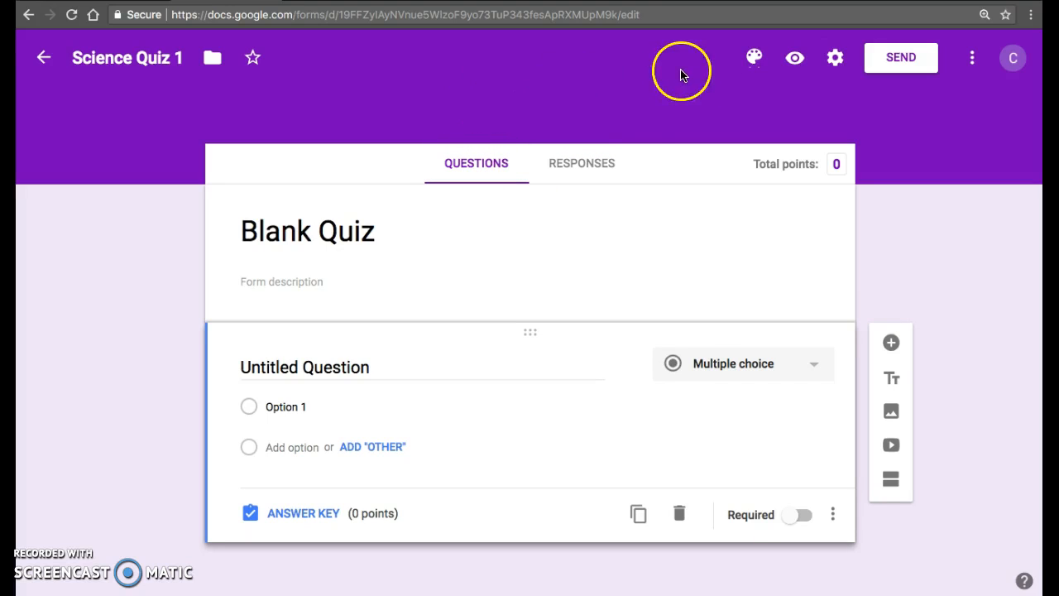
Step: Change the quiz's theme colour to orange
{"action": "left_click", "coordinate": [755, 60]}
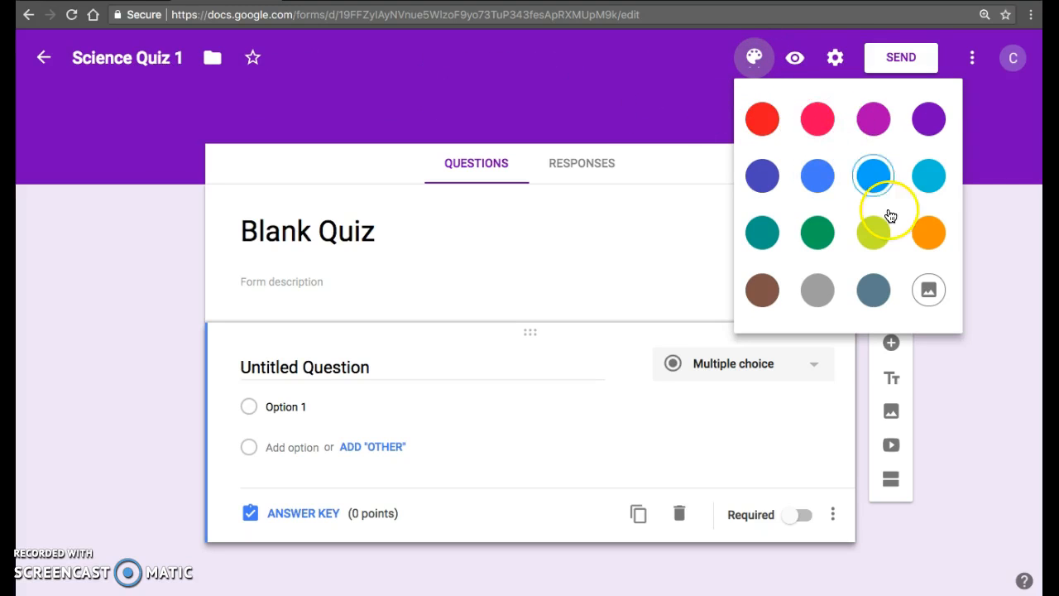
{"action": "left_click", "coordinate": [929, 235]}
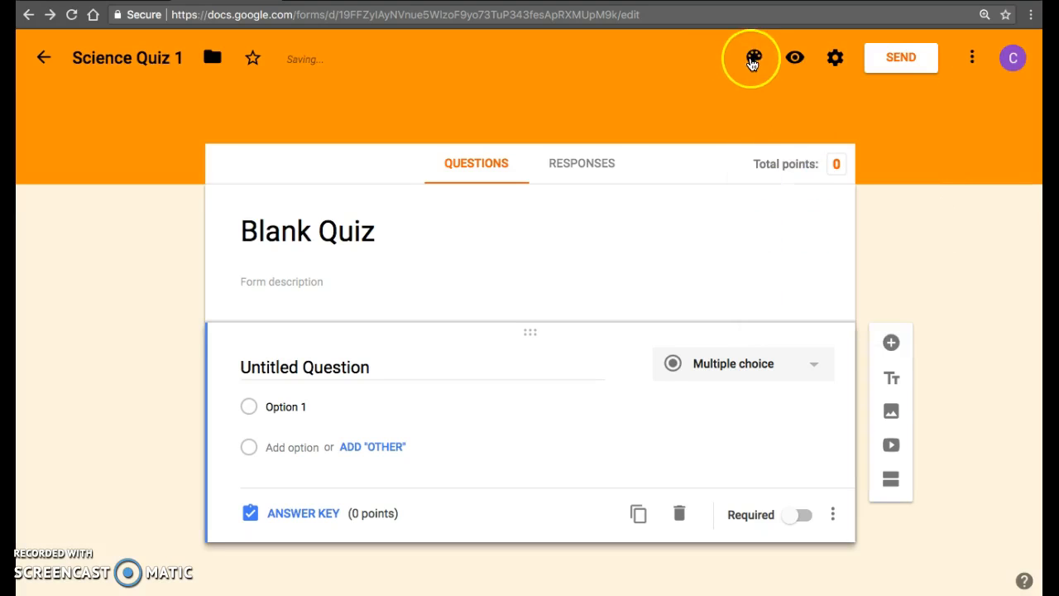
Step: Apply the science lab illustration with beakers and a microscope from the Work and School themes as the quiz header
{"action": "left_click", "coordinate": [752, 56]}
{"action": "left_click", "coordinate": [929, 292]}
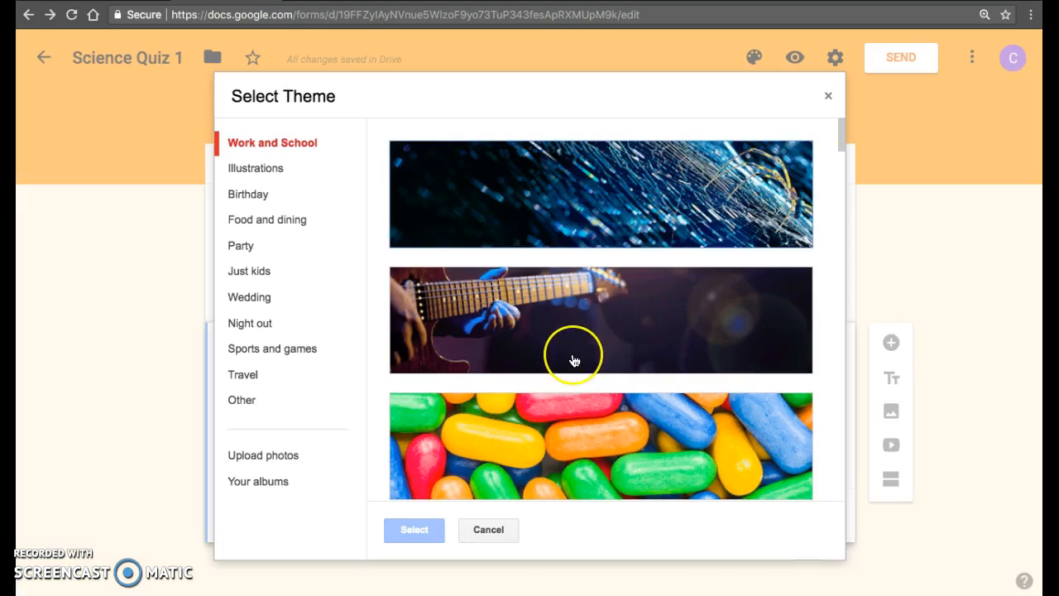
{"action": "scroll", "coordinate": [573, 358], "scroll_direction": "down", "scroll_amount": 5}
{"action": "scroll", "coordinate": [573, 359], "scroll_direction": "down", "scroll_amount": 15}
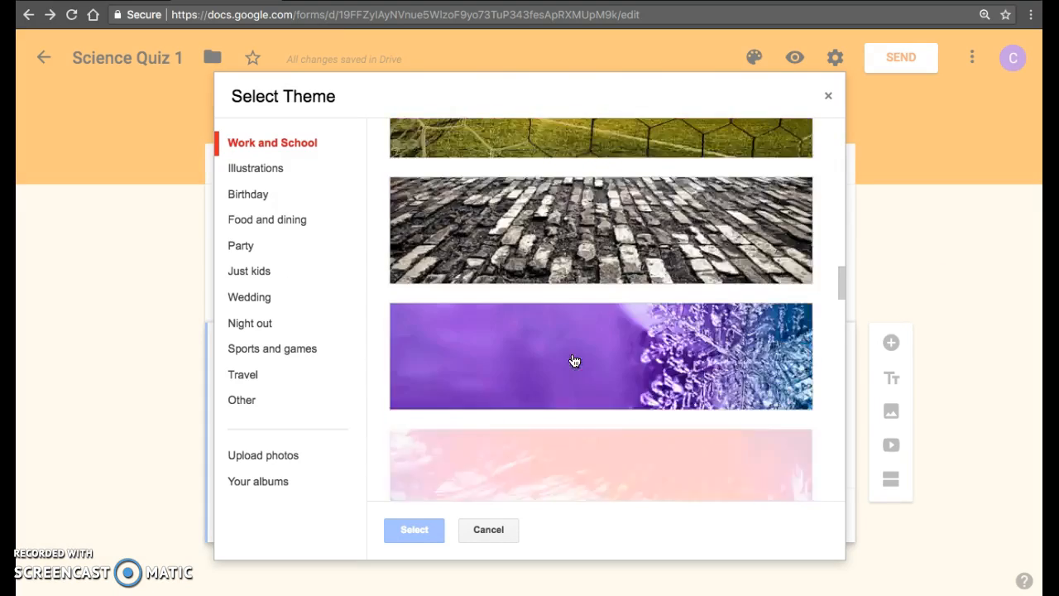
{"action": "scroll", "coordinate": [574, 360], "scroll_direction": "down", "scroll_amount": 15}
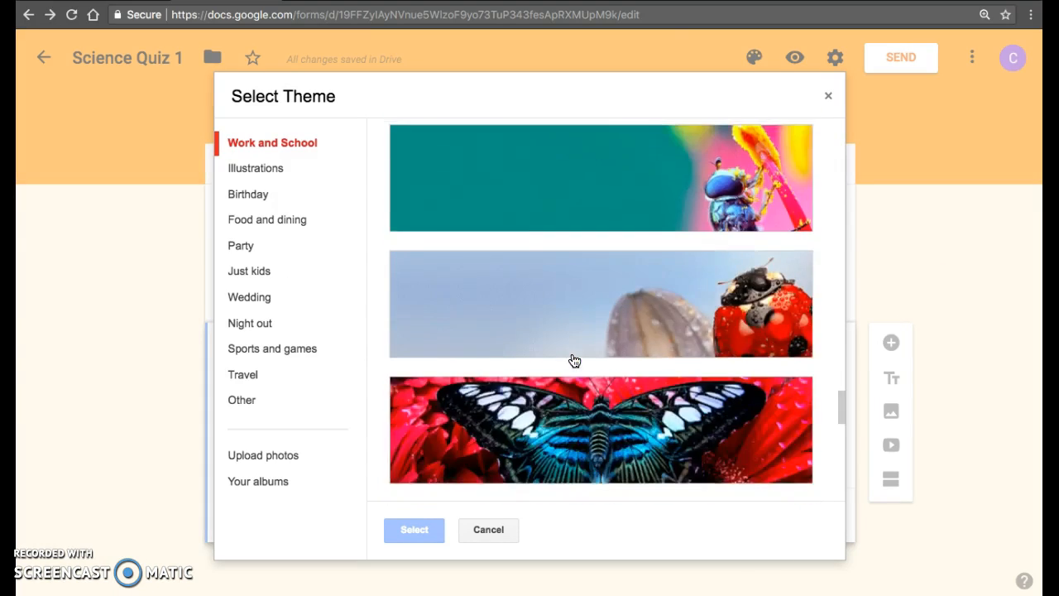
{"action": "left_click", "coordinate": [542, 266]}
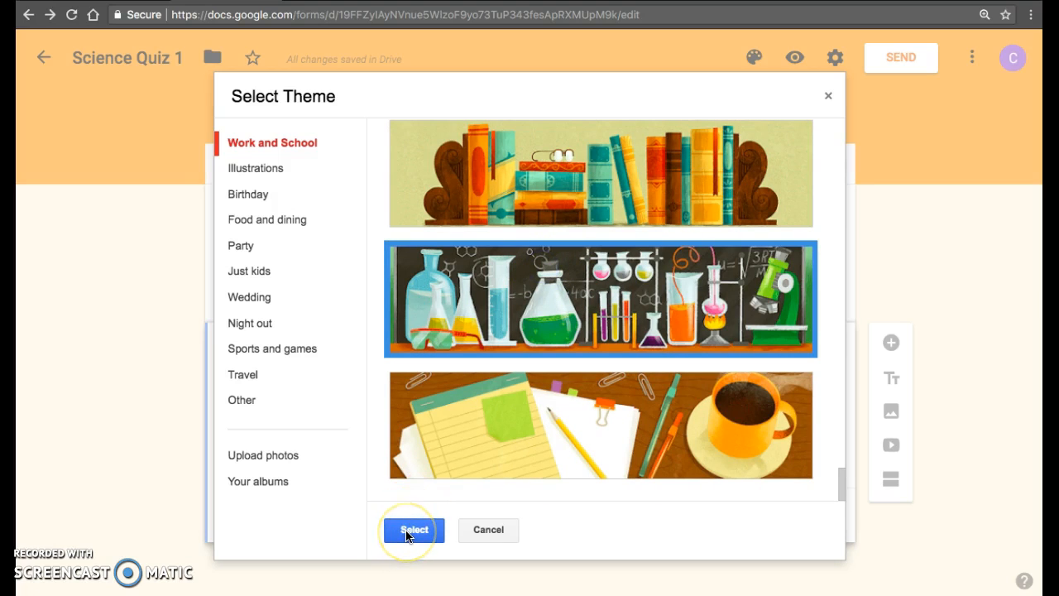
{"action": "left_click", "coordinate": [409, 530]}
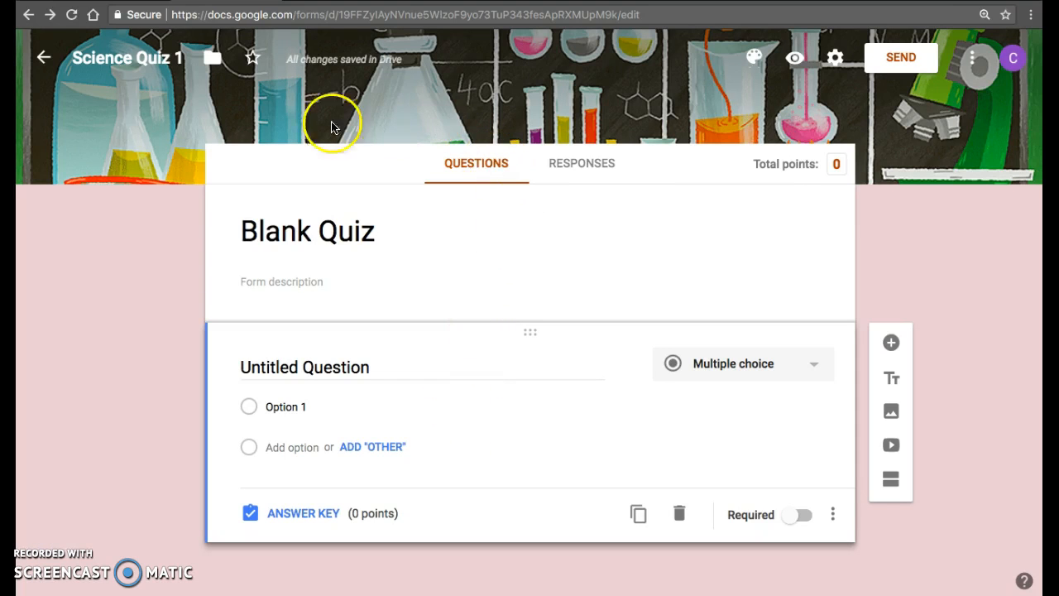
Step: Preview the quiz as respondents see it and return to the editor
{"action": "left_click", "coordinate": [796, 60]}
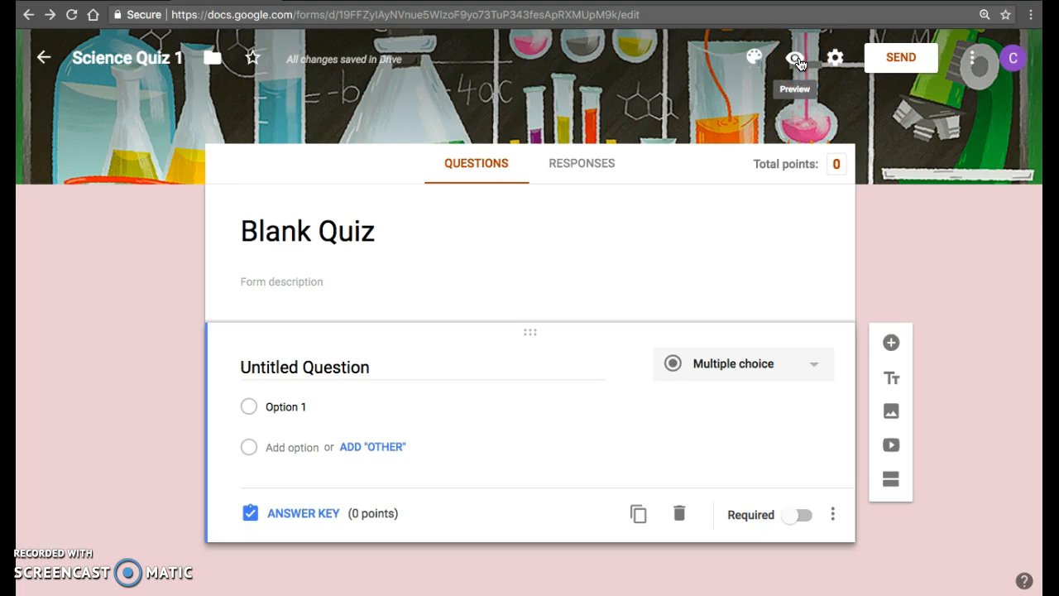
{"action": "left_click", "coordinate": [800, 63]}
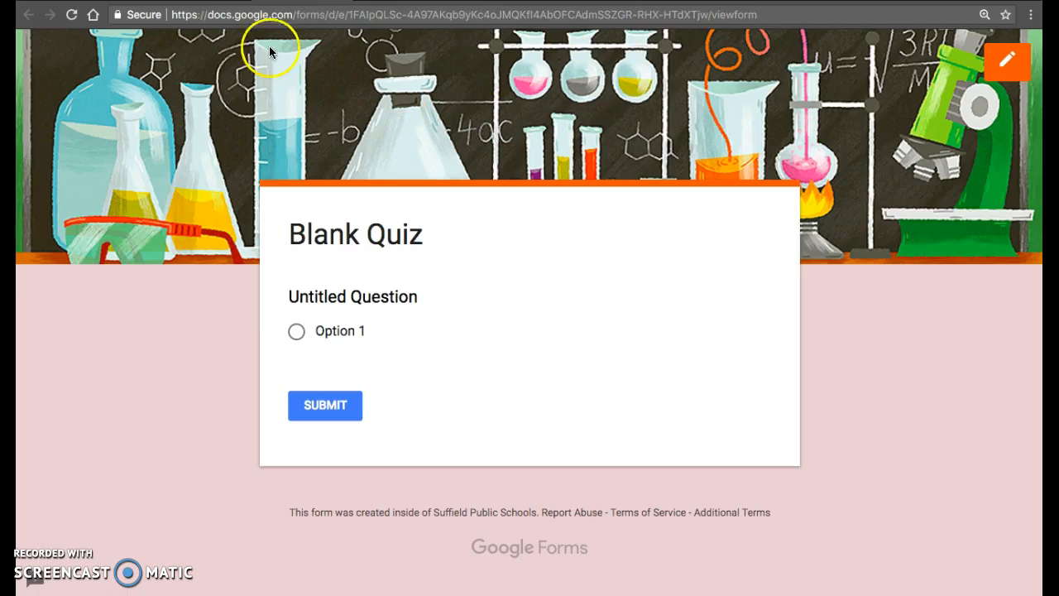
{"action": "left_click", "coordinate": [202, 1]}
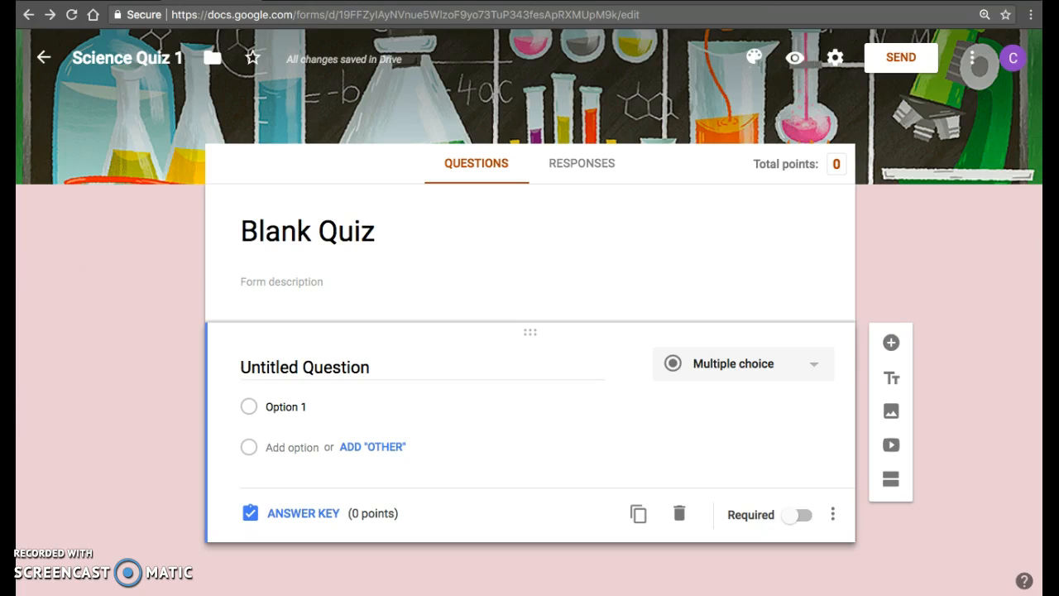
Step: In the quiz's general settings, enable collecting email addresses and limit respondents to 1 response
{"action": "left_click", "coordinate": [836, 66]}
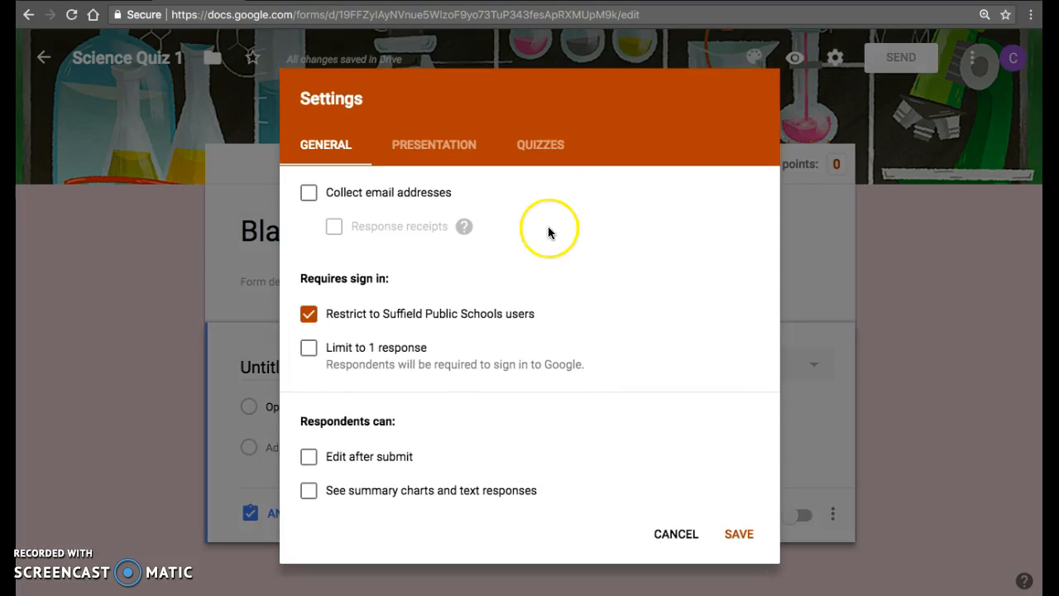
{"action": "left_click", "coordinate": [349, 148]}
{"action": "left_click", "coordinate": [436, 147]}
{"action": "left_click", "coordinate": [527, 147]}
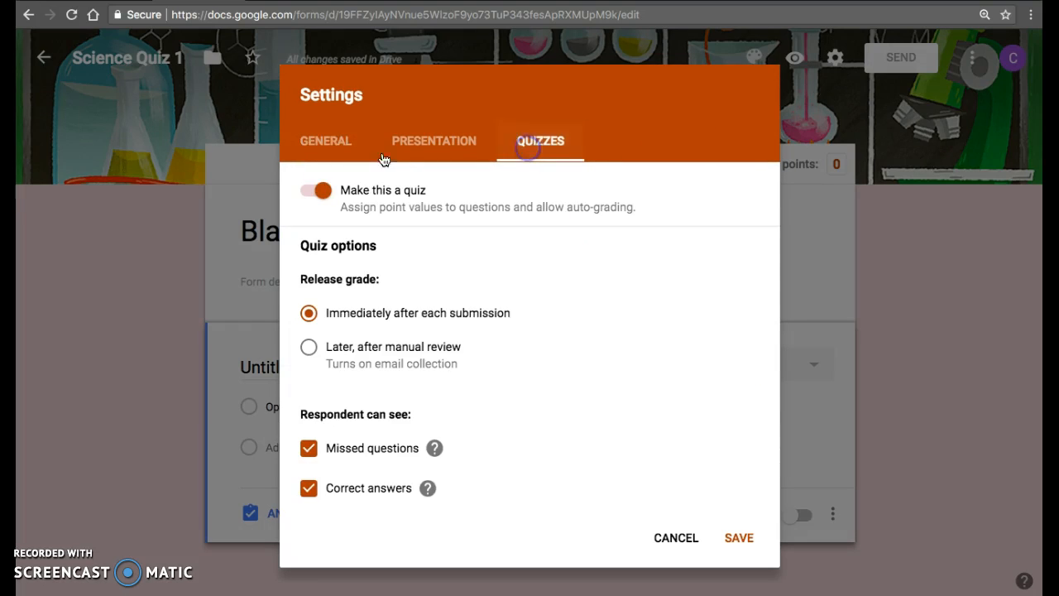
{"action": "left_click", "coordinate": [315, 149]}
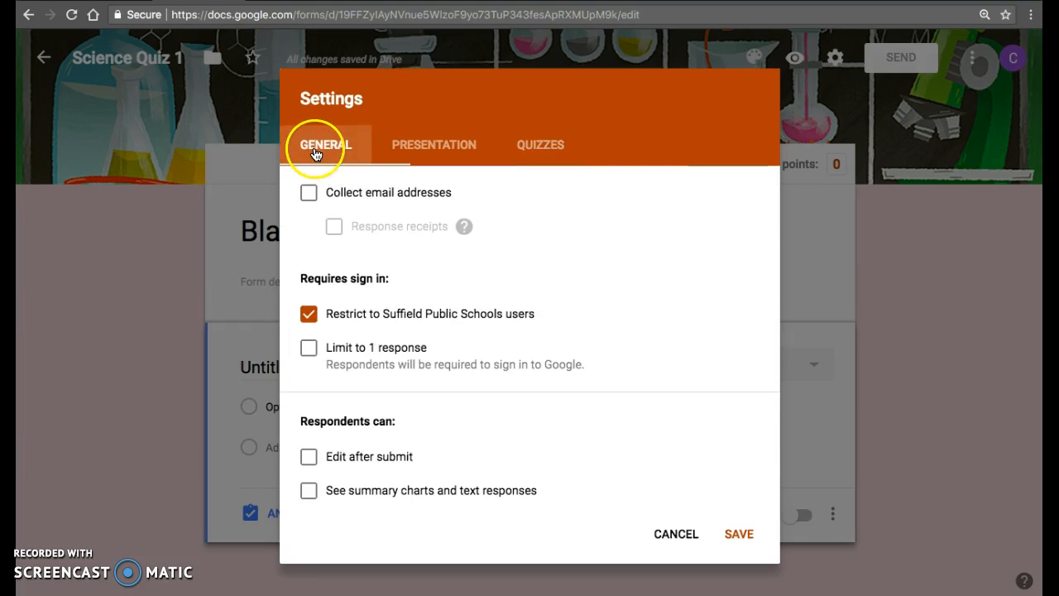
{"action": "left_click", "coordinate": [309, 196]}
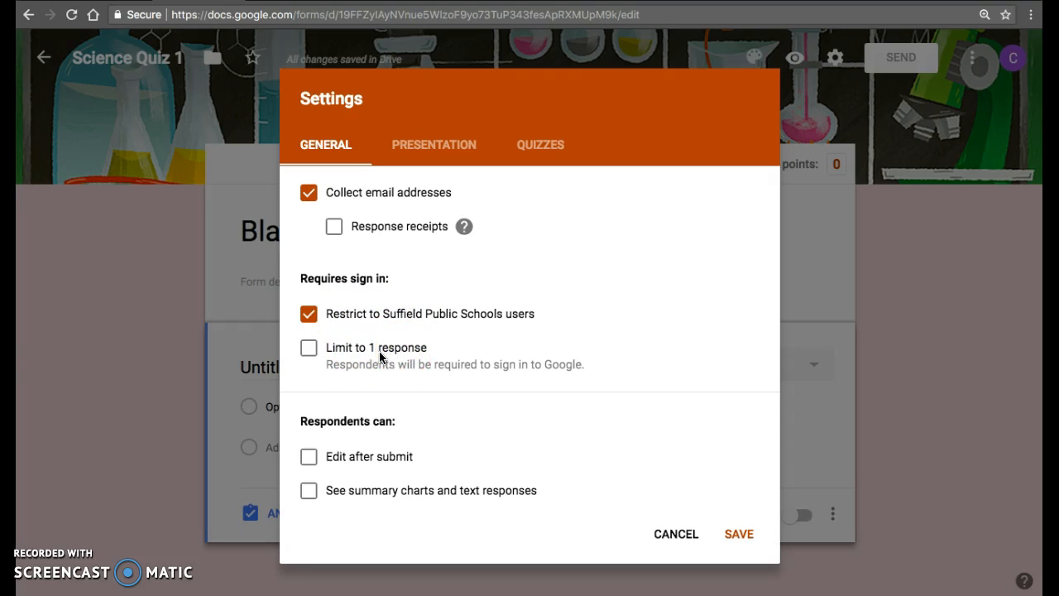
{"action": "left_click", "coordinate": [307, 351]}
Step: Enable Shuffle question order in the presentation settings and review the general and presentation options
{"action": "left_click", "coordinate": [432, 154]}
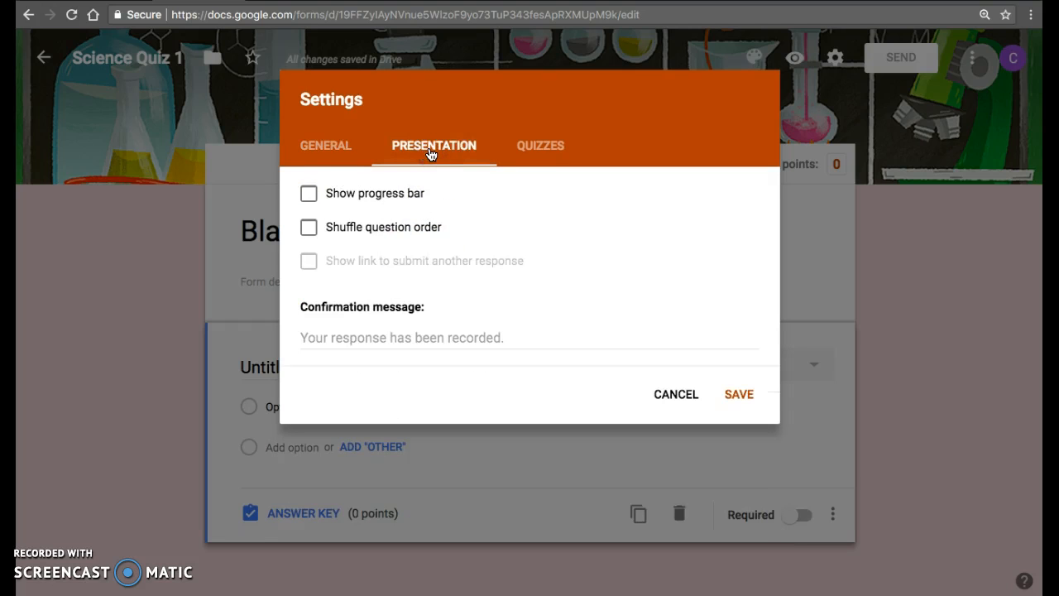
{"action": "left_click", "coordinate": [308, 229]}
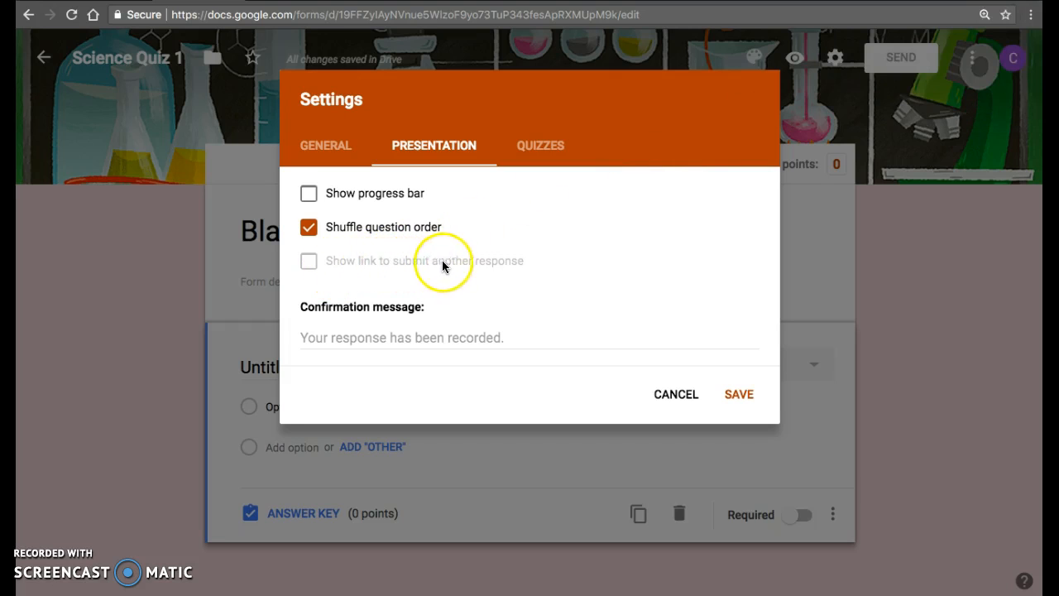
{"action": "left_click", "coordinate": [327, 149]}
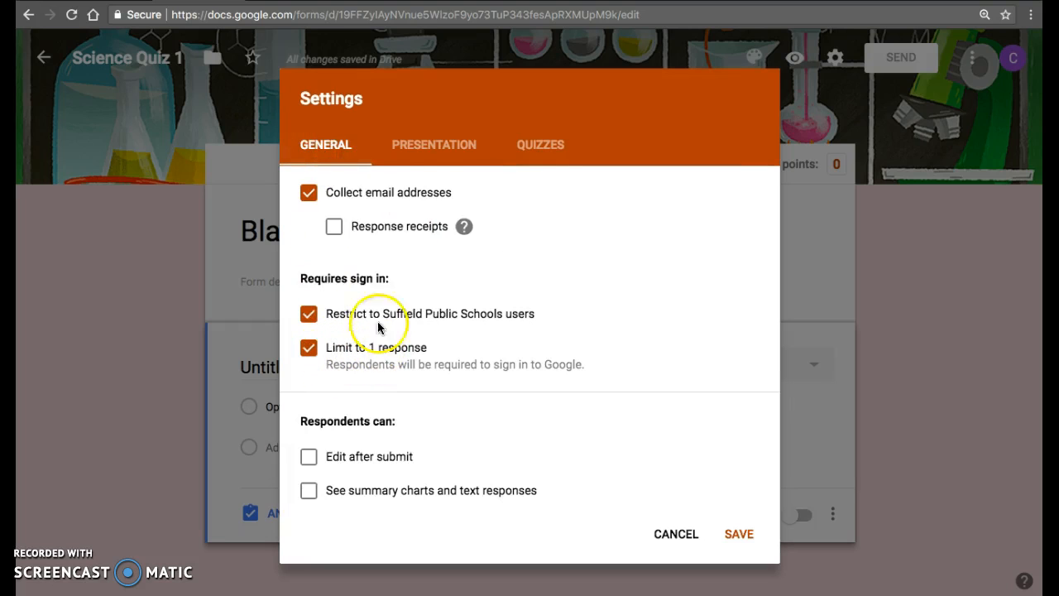
{"action": "left_click", "coordinate": [432, 157]}
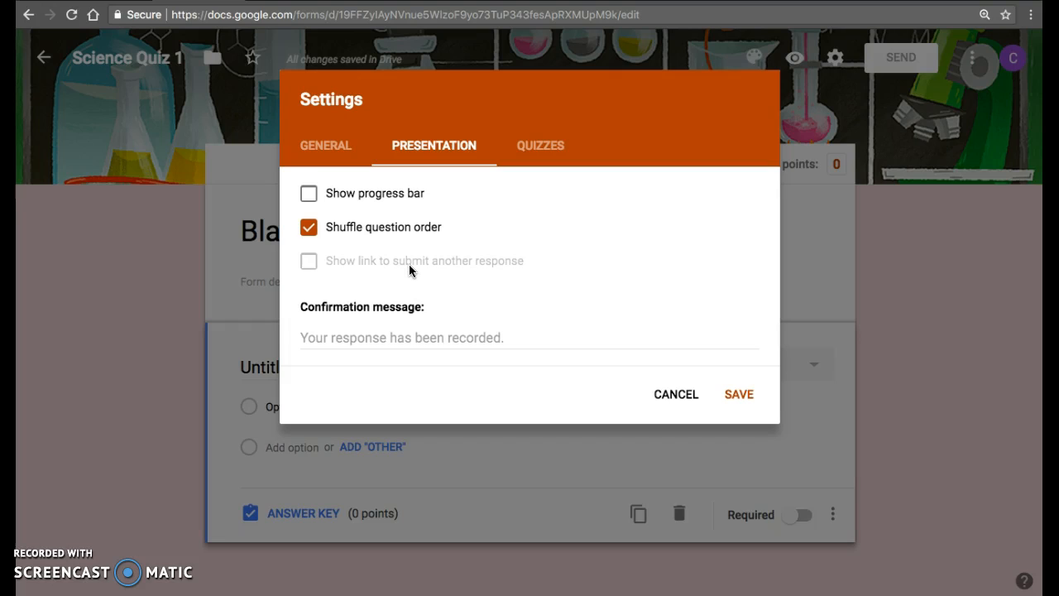
Step: Try turning off the limit of 1 response to compare the presentation options, and enable the limit again
{"action": "left_click", "coordinate": [331, 146]}
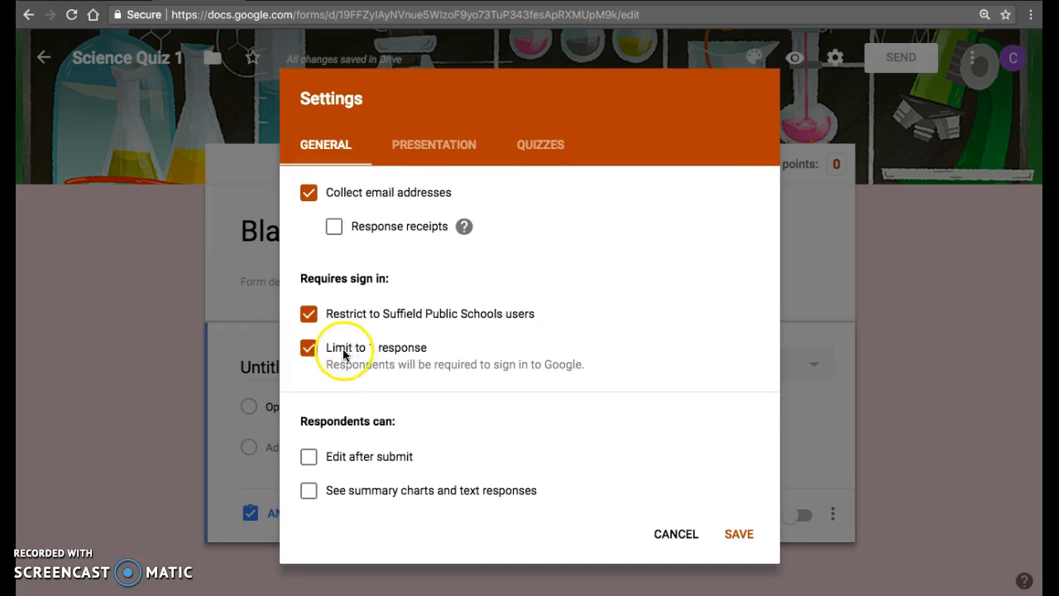
{"action": "left_click", "coordinate": [423, 144]}
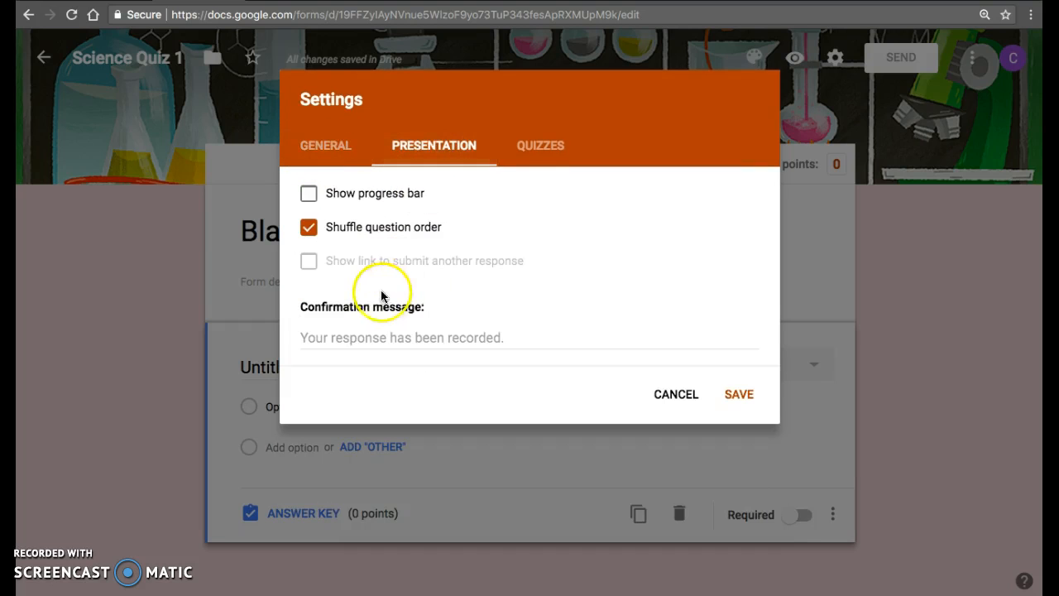
{"action": "left_click", "coordinate": [347, 151]}
{"action": "left_click", "coordinate": [308, 349]}
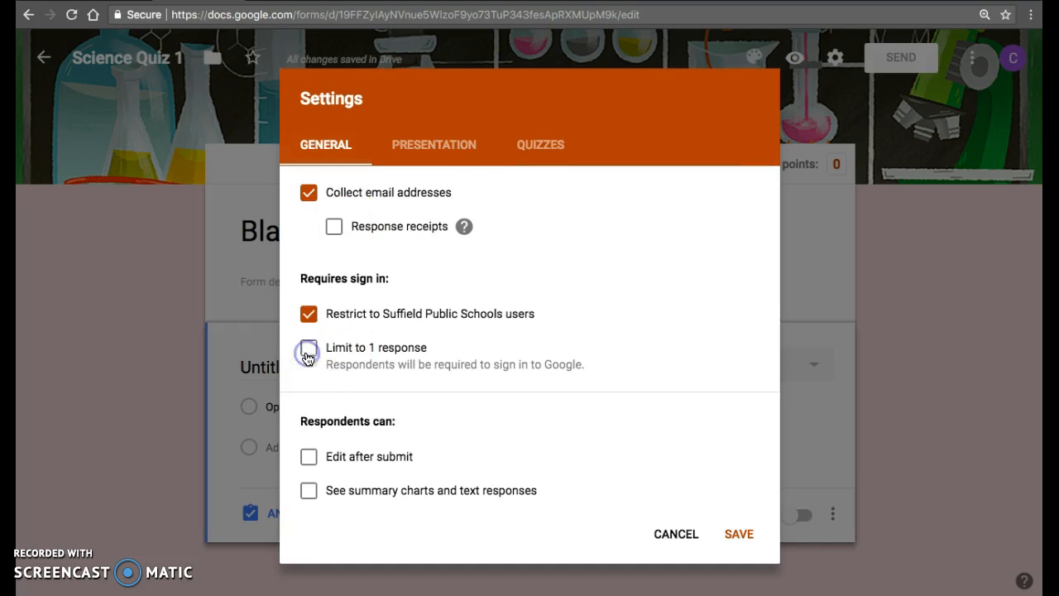
{"action": "left_click", "coordinate": [434, 146]}
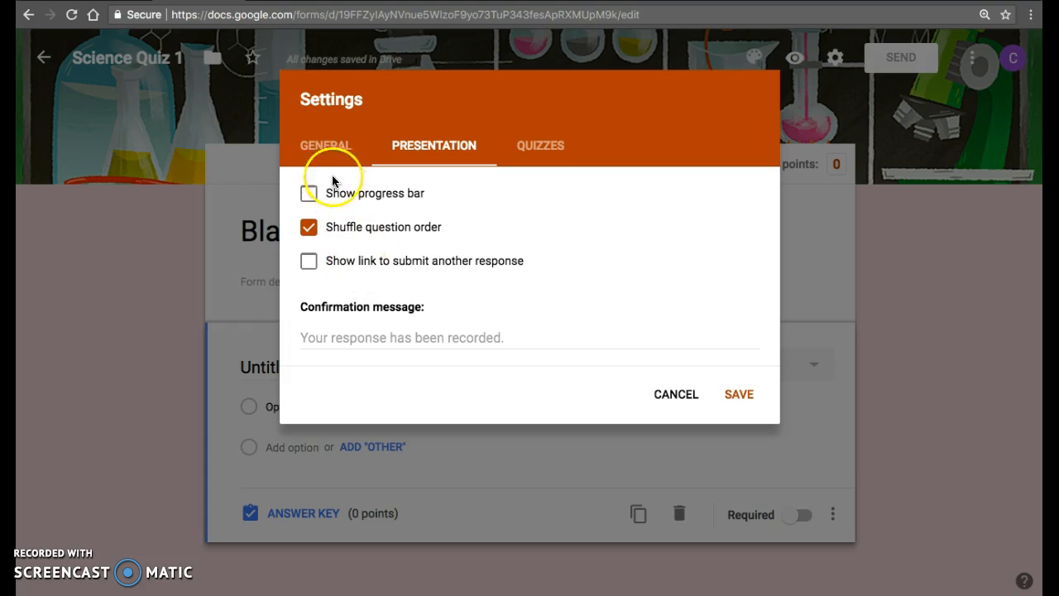
{"action": "left_click", "coordinate": [321, 149]}
{"action": "left_click", "coordinate": [308, 348]}
{"action": "left_click", "coordinate": [437, 145]}
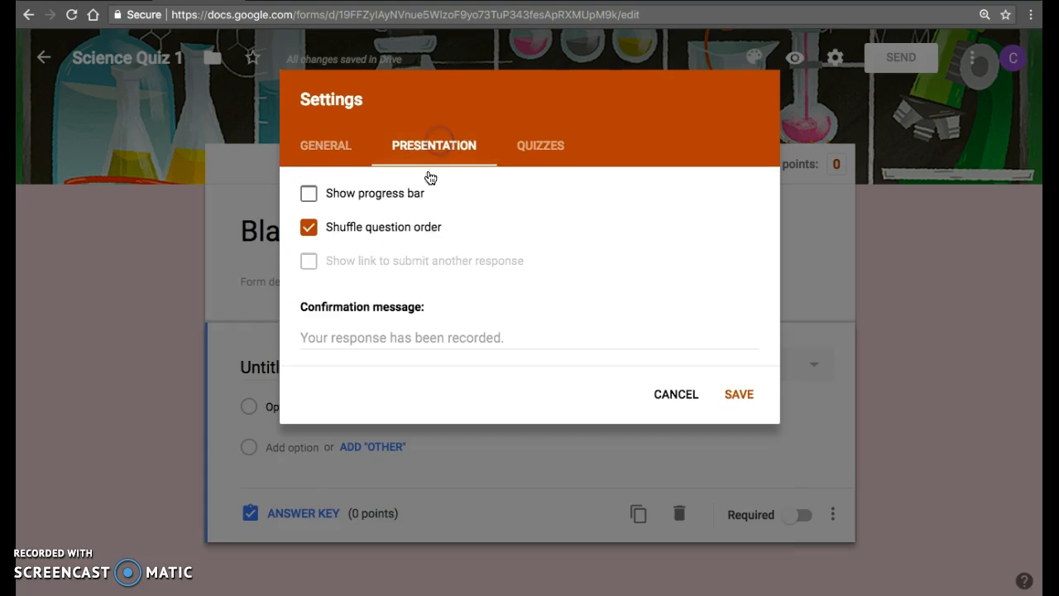
Step: Try "Great Job!" as the quiz's confirmation message and clear it again
{"action": "left_click", "coordinate": [323, 331]}
{"action": "type", "text": "Great Job!"}
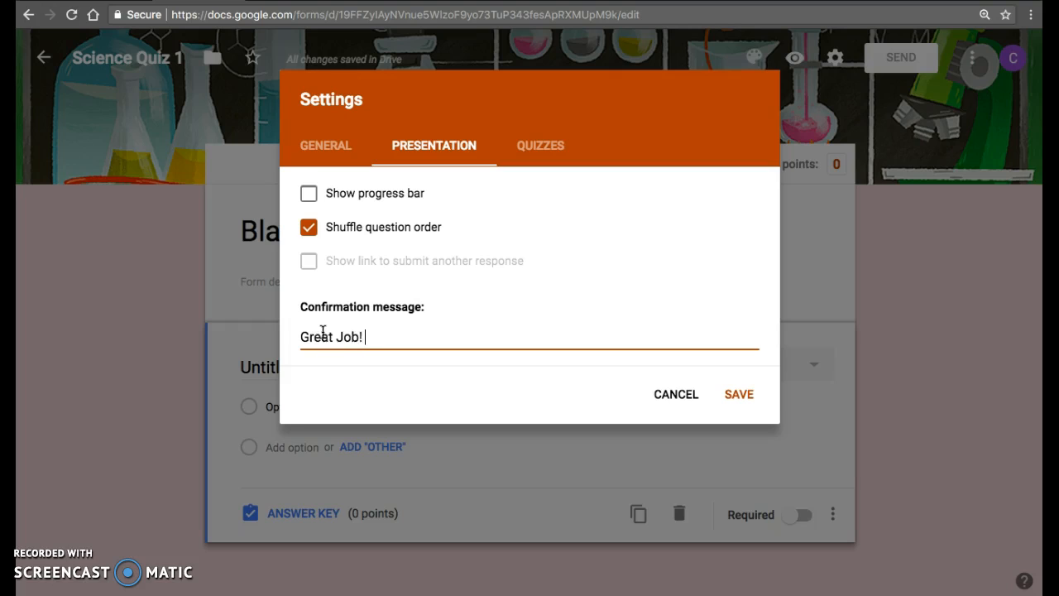
{"action": "key", "text": "BackSpace"}
{"action": "key", "text": "BackSpace"}
{"action": "key", "text": "BackSpace"}
{"action": "key", "text": "BackSpace"}
{"action": "key", "text": "BackSpace"}
{"action": "key", "text": "BackSpace"}
{"action": "key", "text": "BackSpace"}
{"action": "key", "text": "BackSpace"}
{"action": "key", "text": "BackSpace"}
{"action": "key", "text": "BackSpace"}
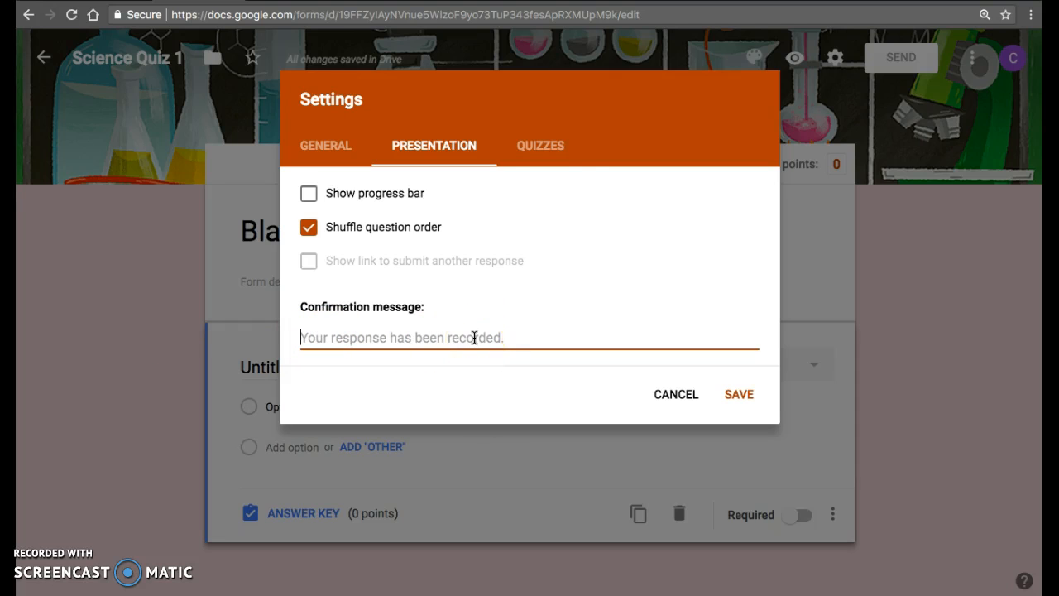
Step: In the quiz options, set grades to be released later, after manual review, and save the settings
{"action": "left_click", "coordinate": [537, 147]}
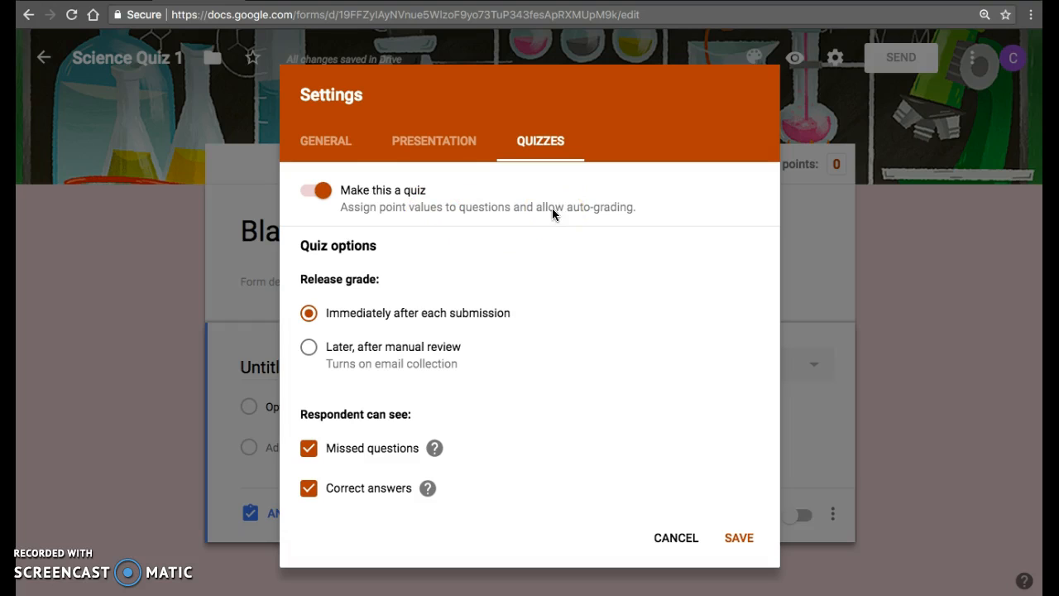
{"action": "left_click", "coordinate": [322, 192]}
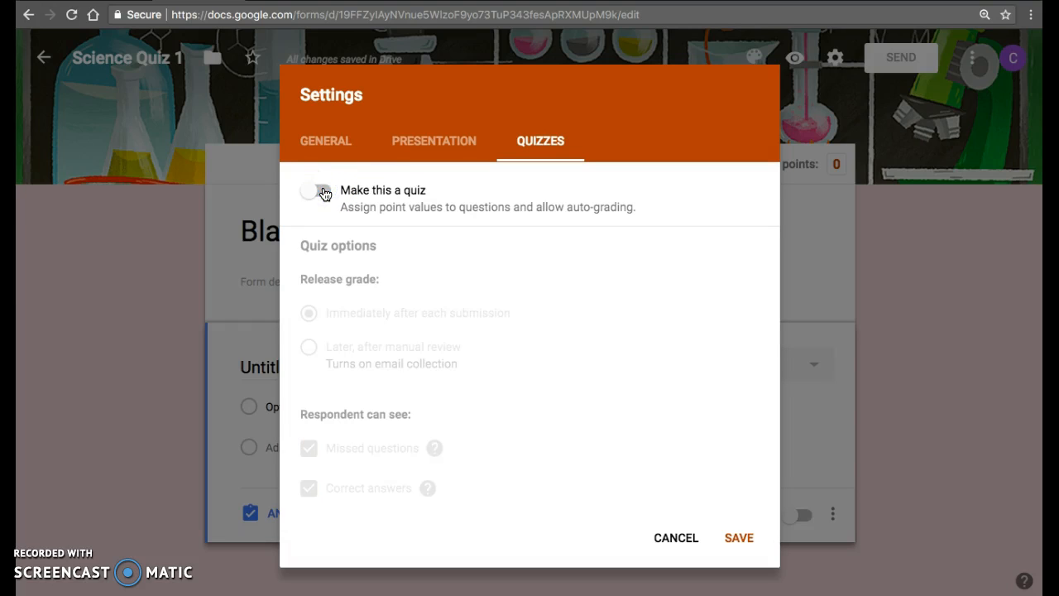
{"action": "left_click", "coordinate": [312, 192]}
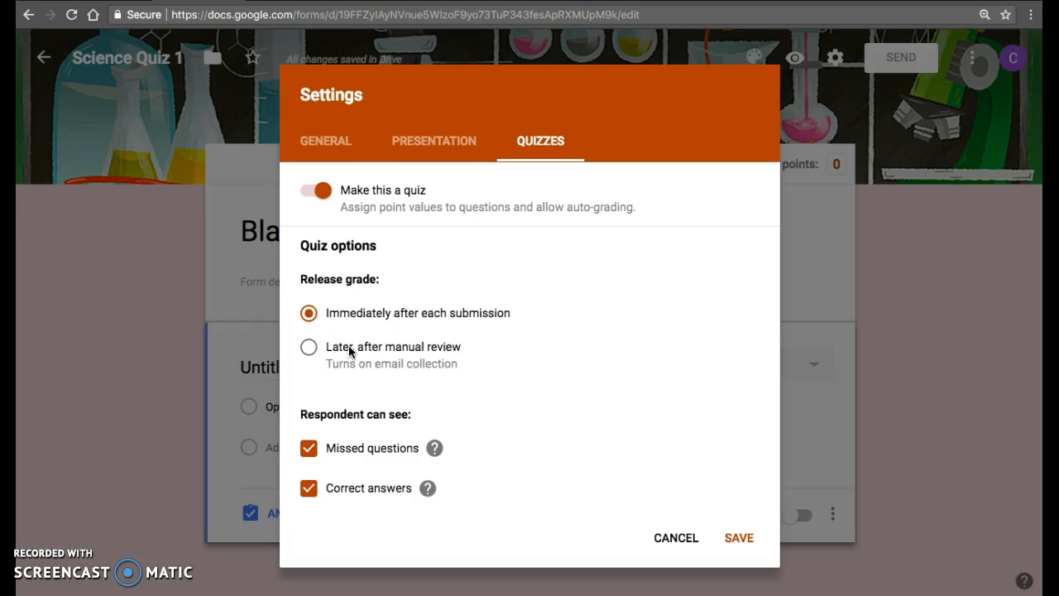
{"action": "left_click", "coordinate": [307, 349]}
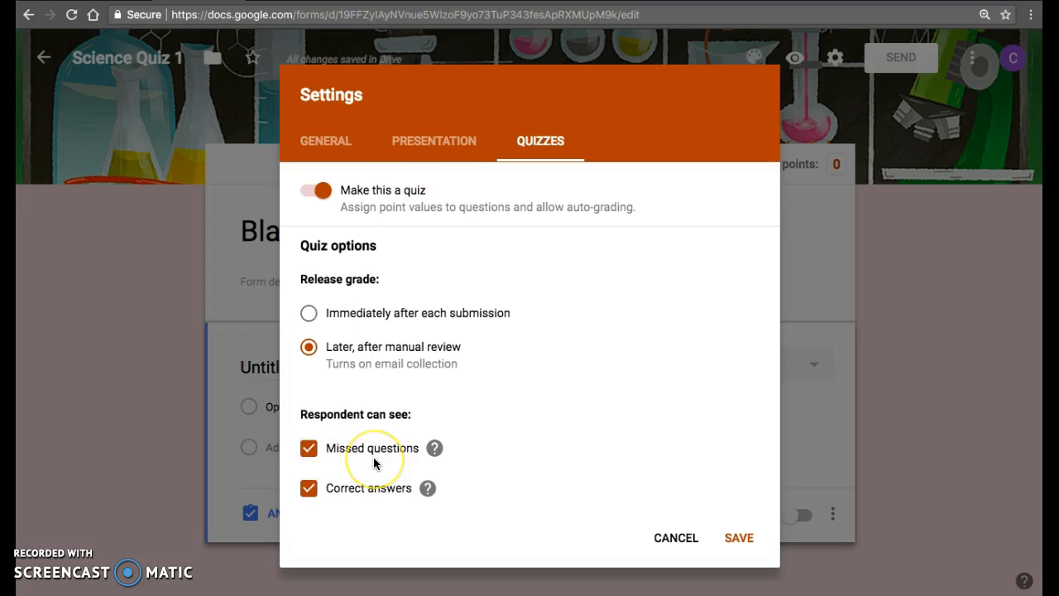
{"action": "left_click", "coordinate": [738, 541]}
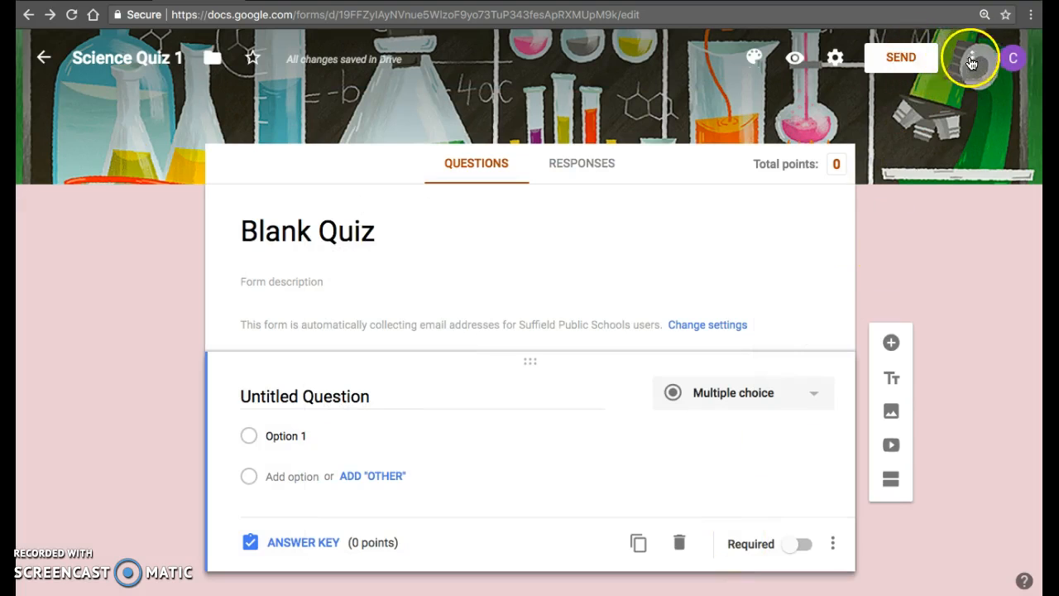
Step: Examine the options for sending the form by email, by full or shortened link, and as embedded HTML
{"action": "left_click", "coordinate": [905, 59]}
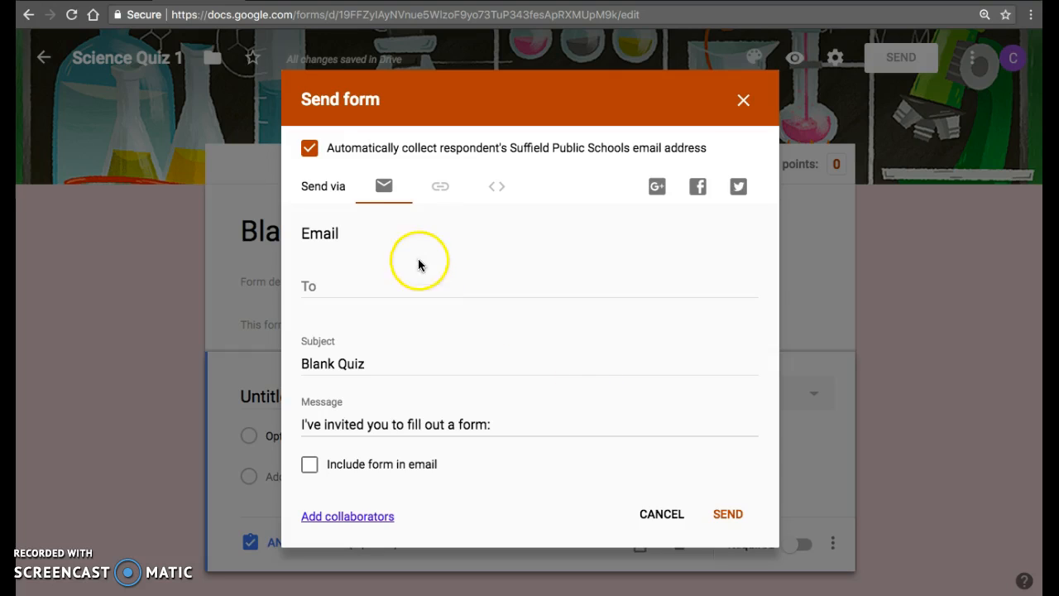
{"action": "left_click", "coordinate": [315, 285]}
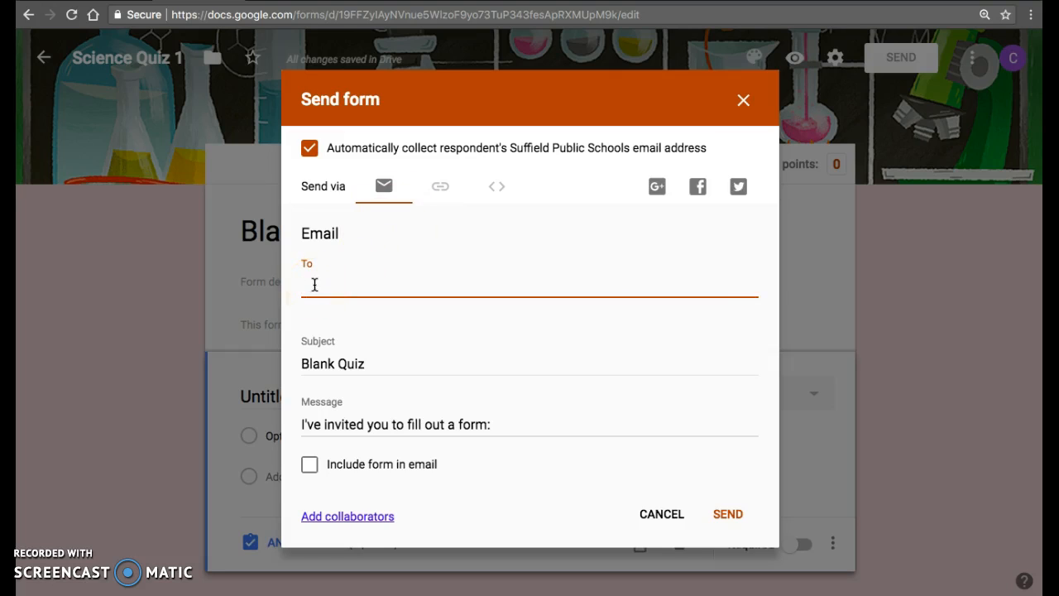
{"action": "left_click", "coordinate": [440, 189]}
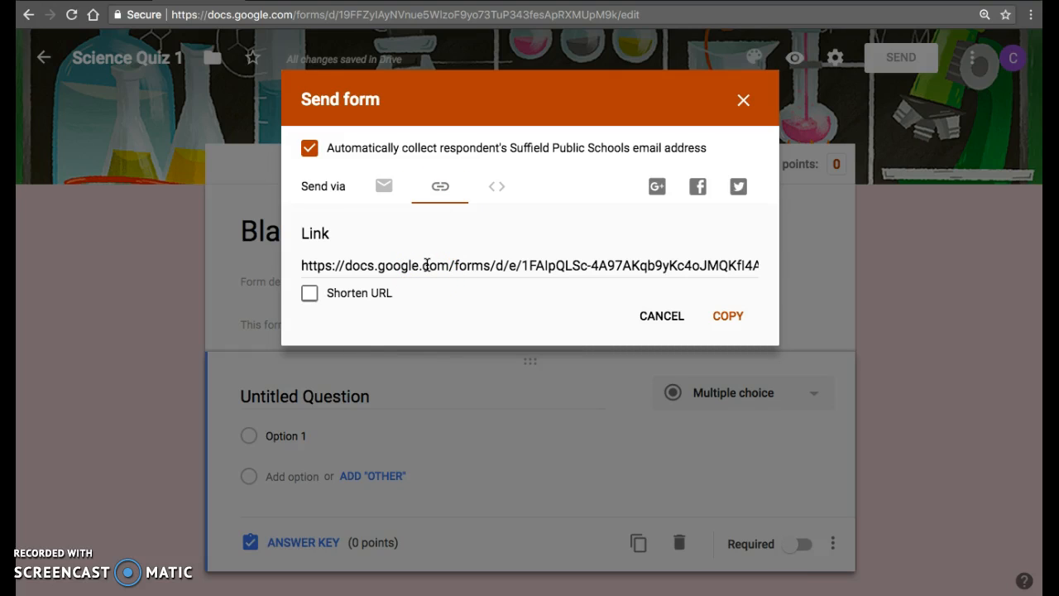
{"action": "left_click", "coordinate": [427, 265]}
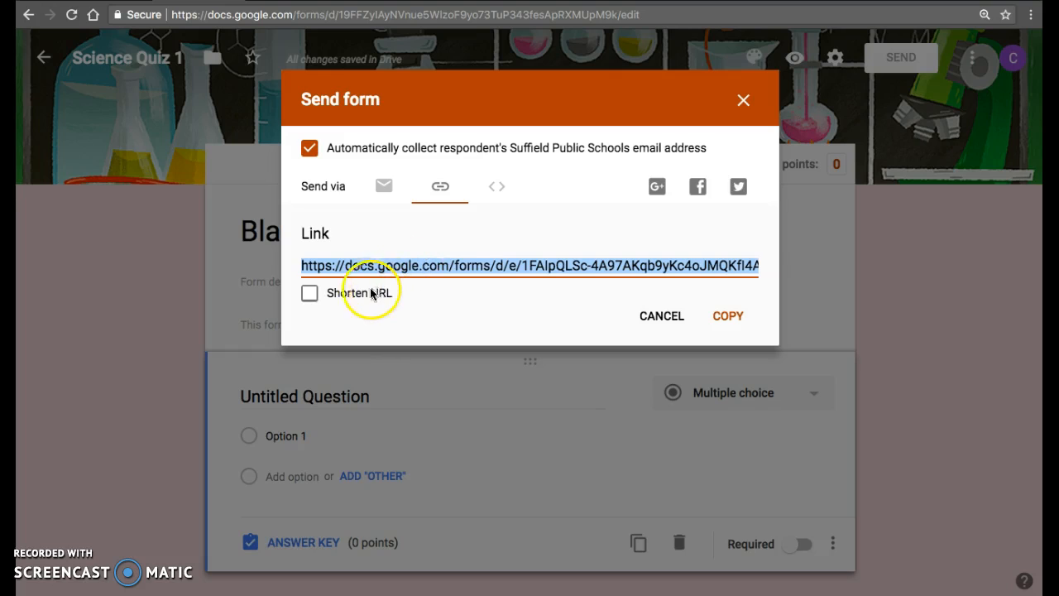
{"action": "left_click", "coordinate": [309, 296]}
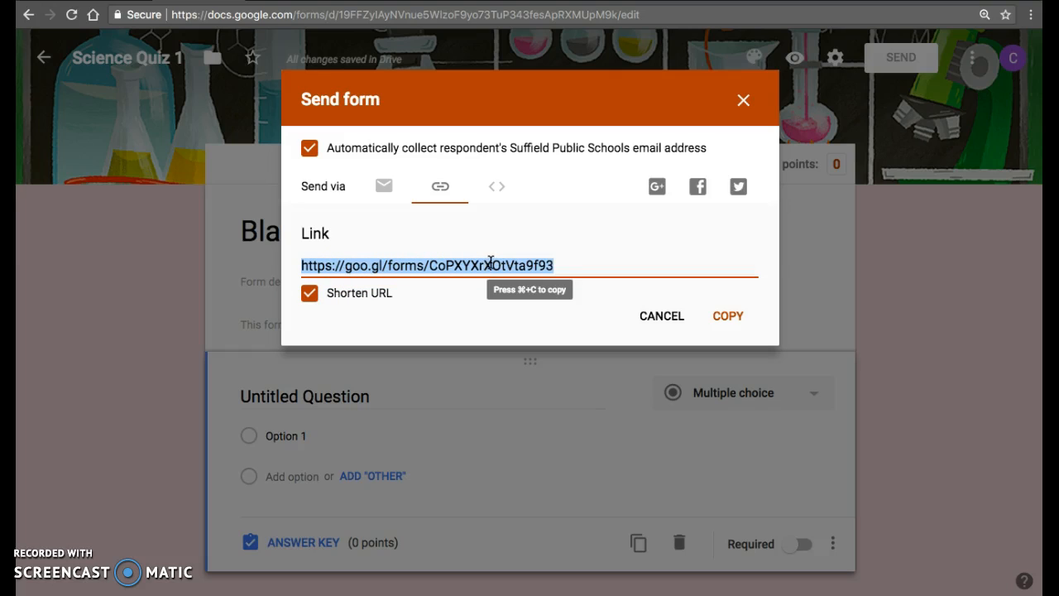
{"action": "left_click", "coordinate": [497, 190]}
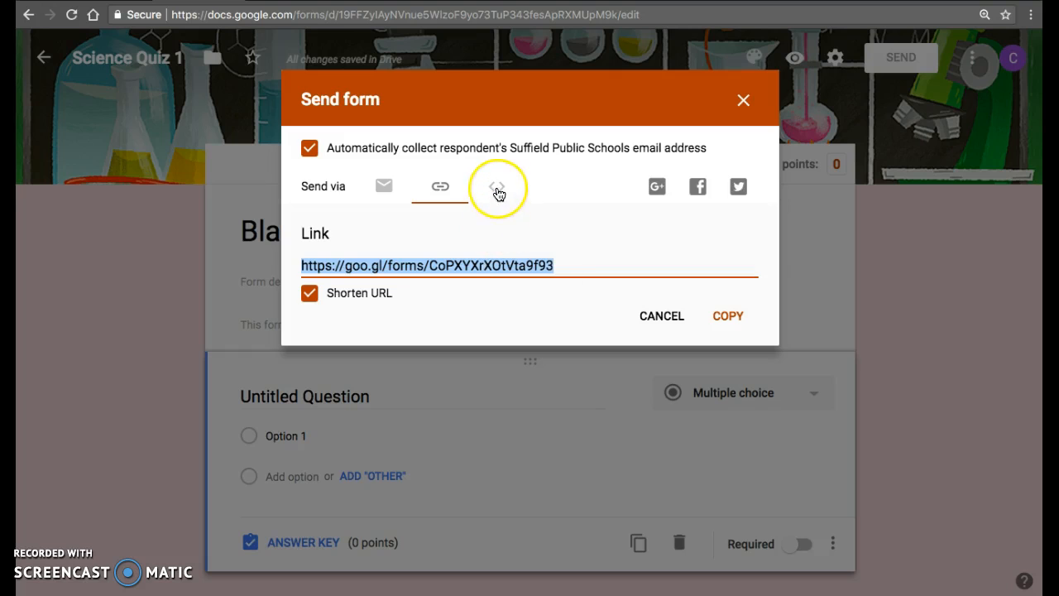
{"action": "left_click", "coordinate": [497, 190]}
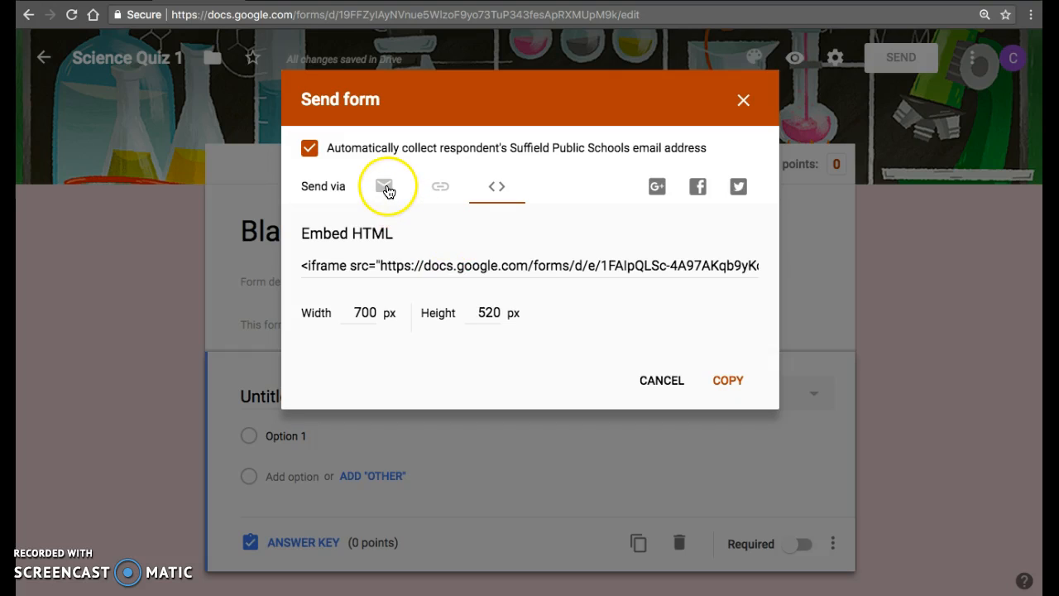
{"action": "left_click", "coordinate": [384, 187]}
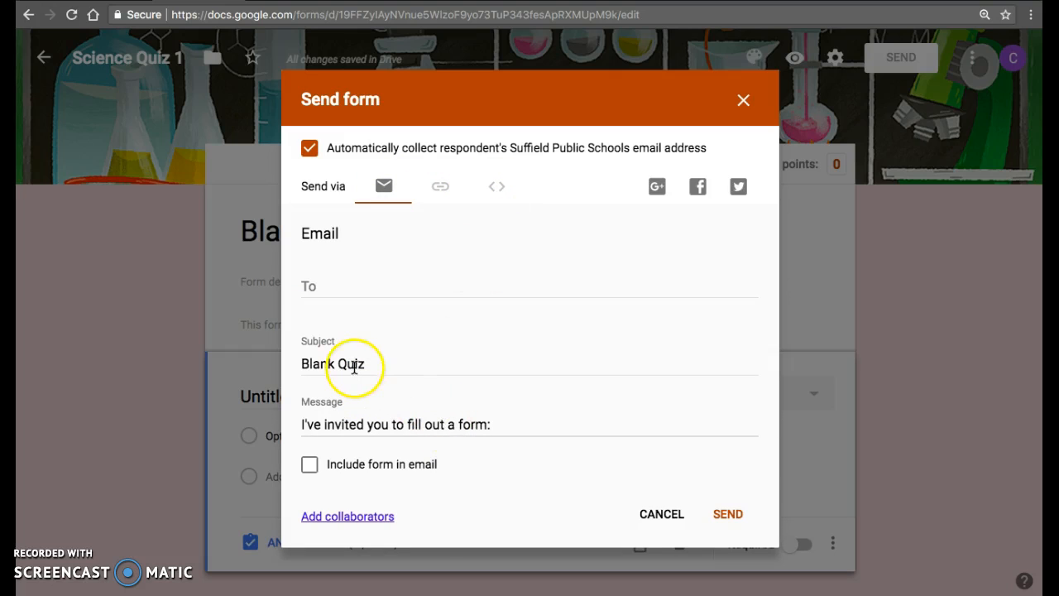
{"action": "triple_click", "coordinate": [327, 363]}
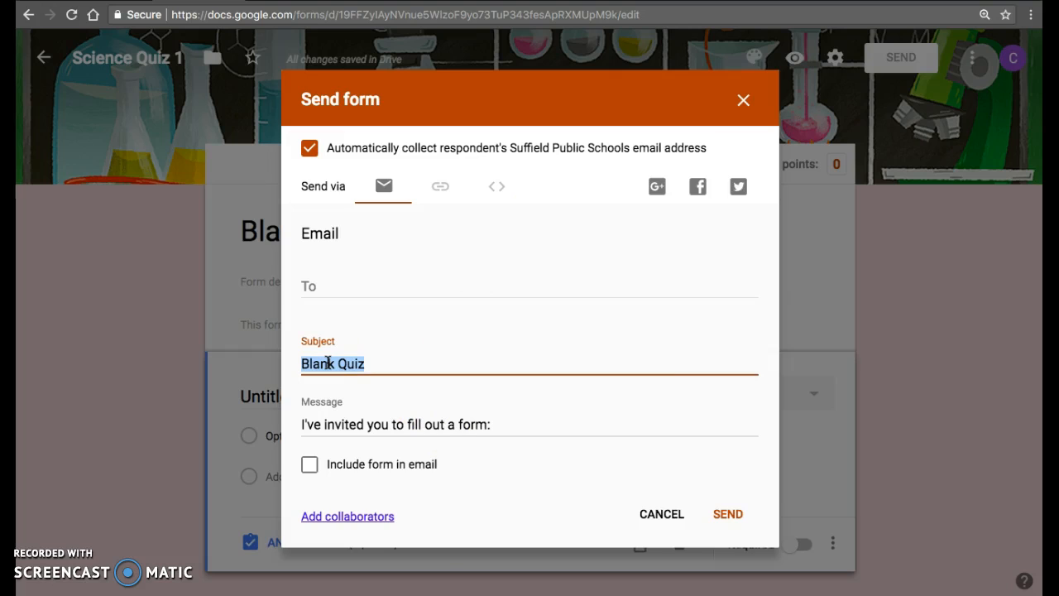
{"action": "left_click", "coordinate": [422, 293]}
Step: Open the collaborator sharing settings, try preventing editors from changing access and adding new people, and discard the change
{"action": "left_click", "coordinate": [331, 516]}
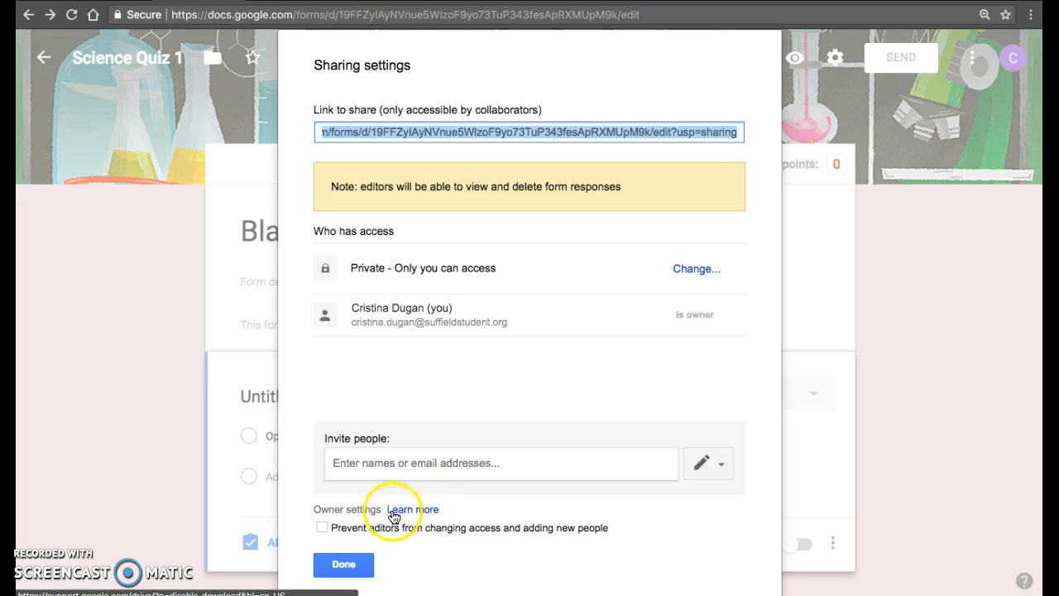
{"action": "left_click", "coordinate": [322, 527]}
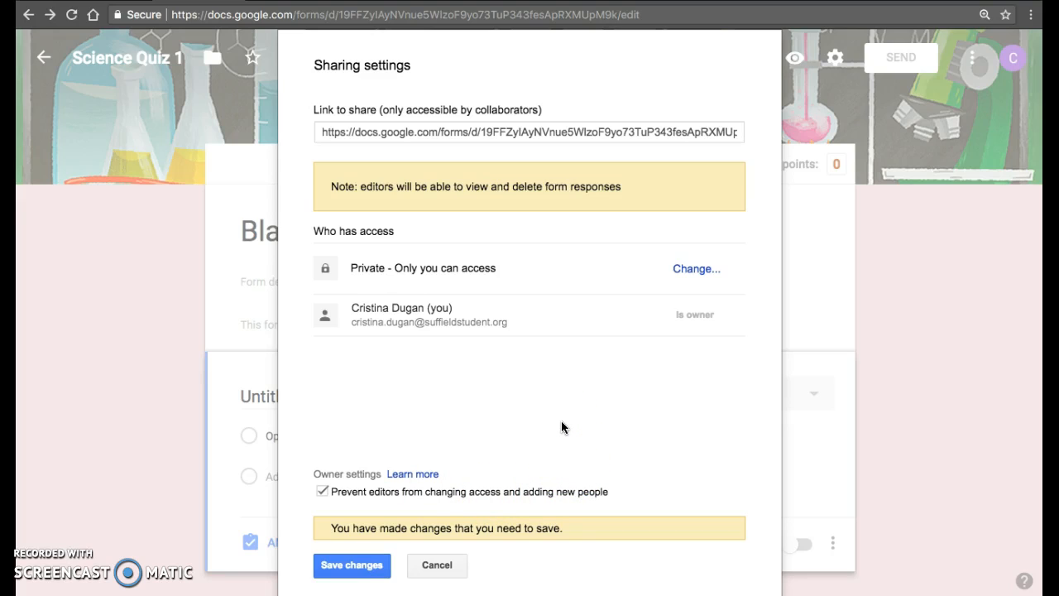
{"action": "left_click", "coordinate": [440, 565]}
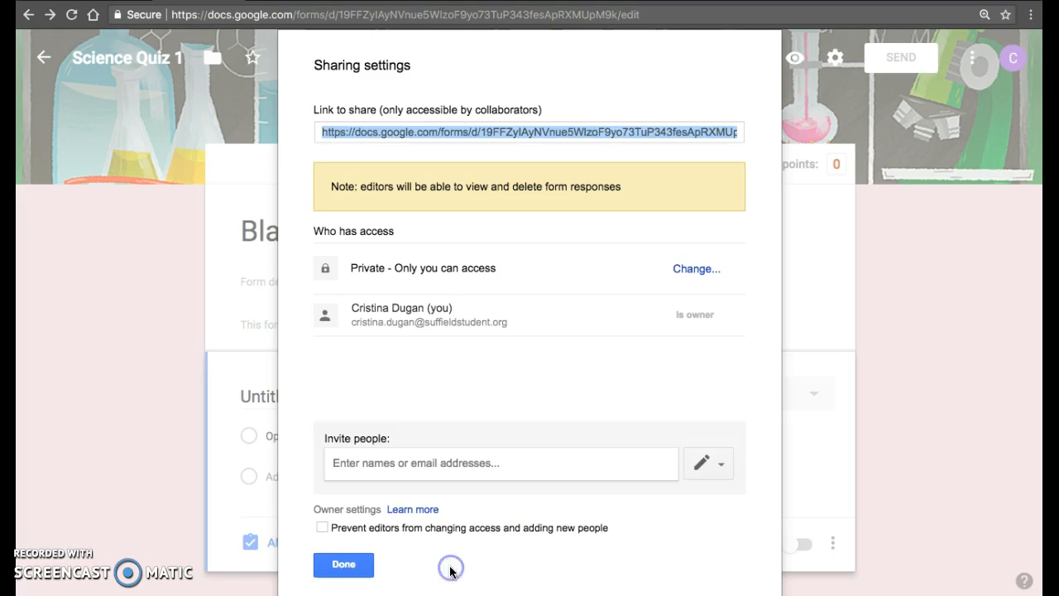
{"action": "left_click", "coordinate": [352, 563]}
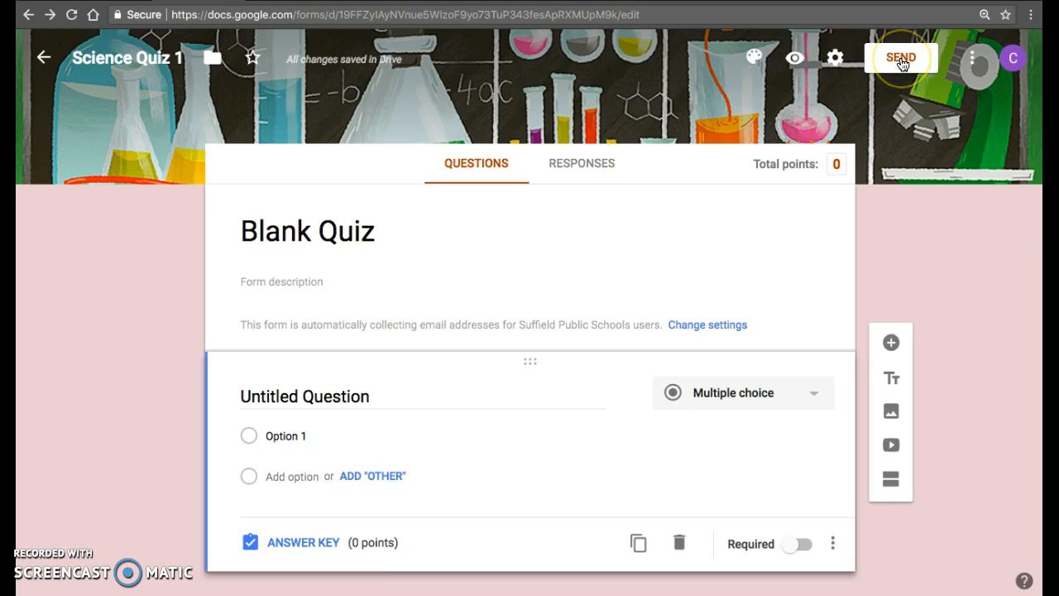
{"action": "left_click", "coordinate": [972, 59]}
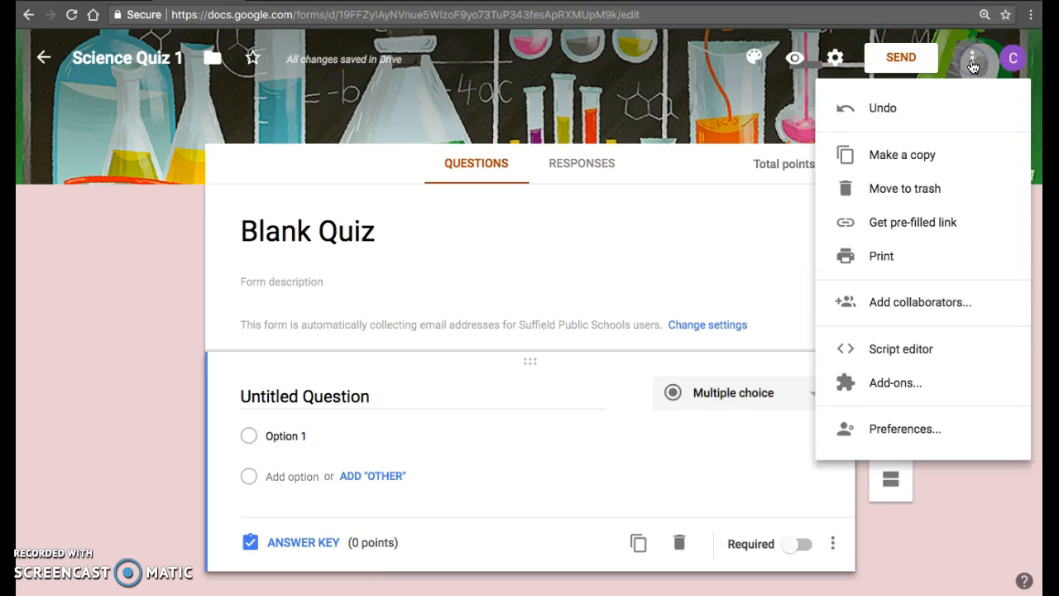
{"action": "left_click", "coordinate": [974, 74]}
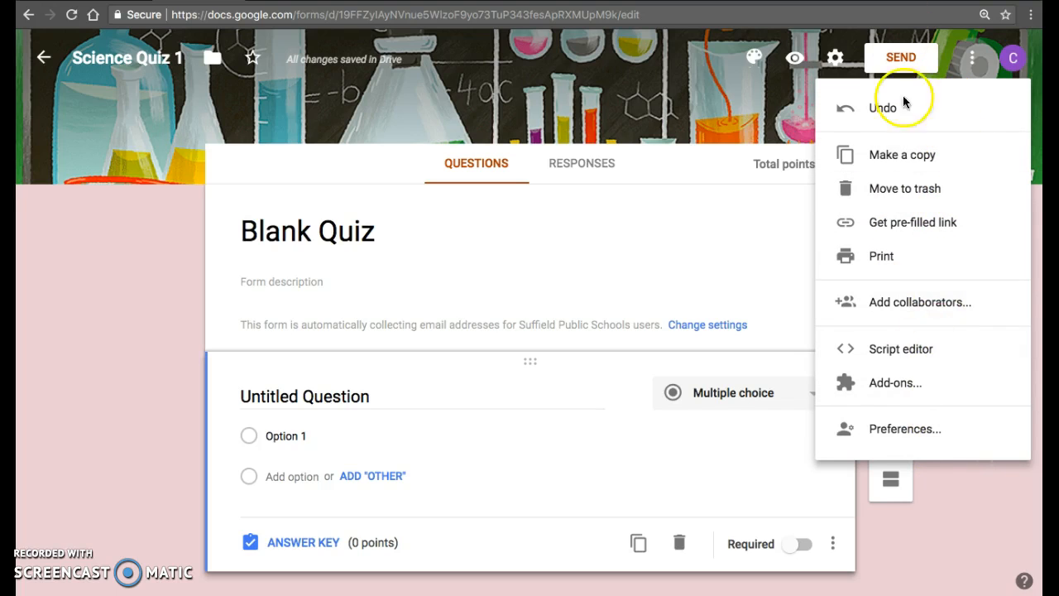
{"action": "left_click", "coordinate": [752, 246]}
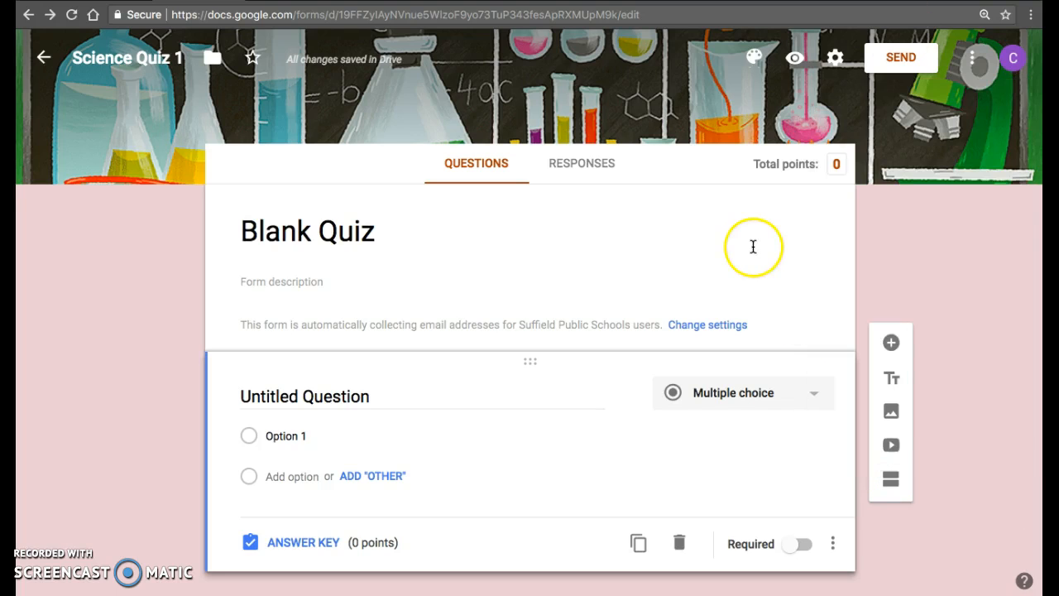
{"action": "left_click", "coordinate": [613, 298]}
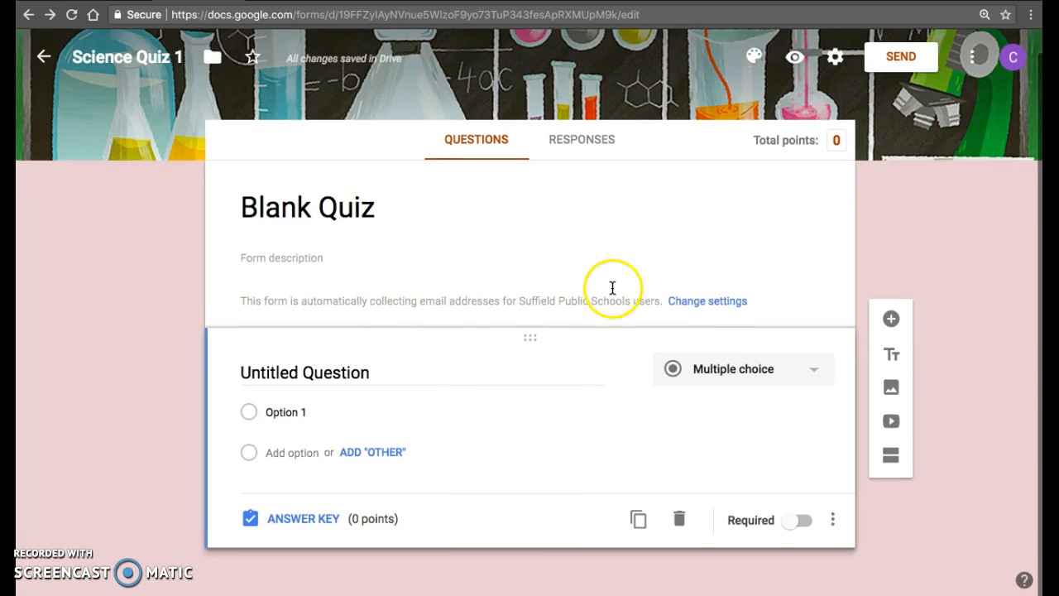
Step: Change the form's title to Science Quiz 1 and open the untitled multiple-choice question for editing
{"action": "triple_click", "coordinate": [279, 204]}
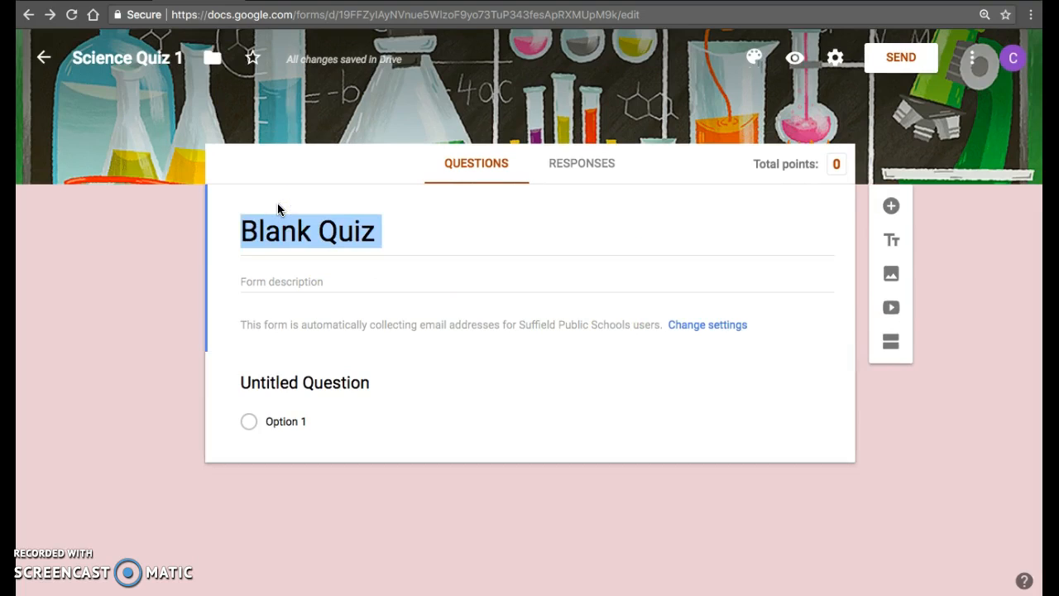
{"action": "left_click", "coordinate": [300, 218]}
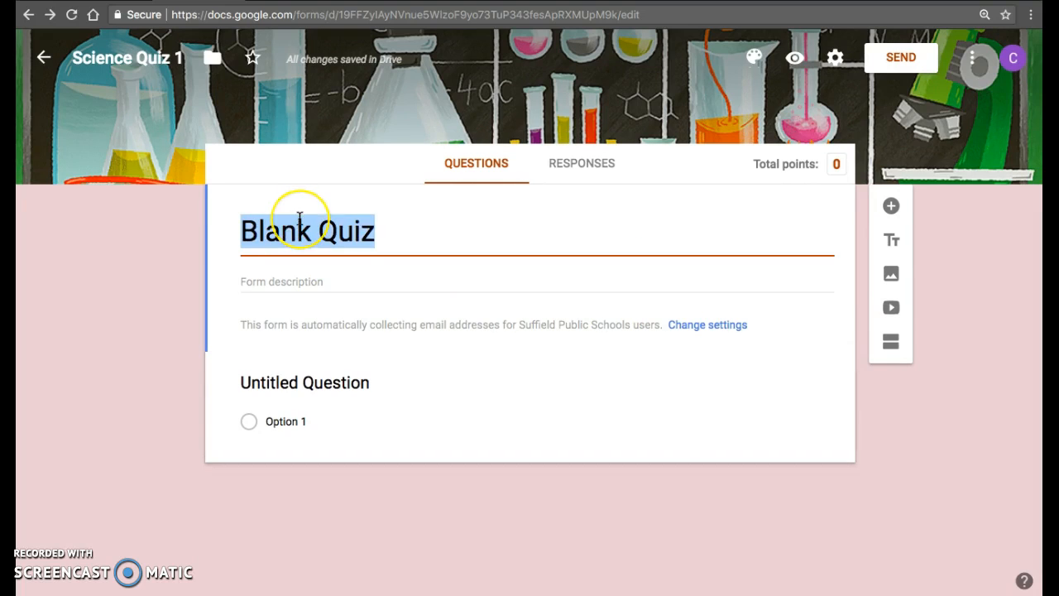
{"action": "type", "text": "Science Quiz 1"}
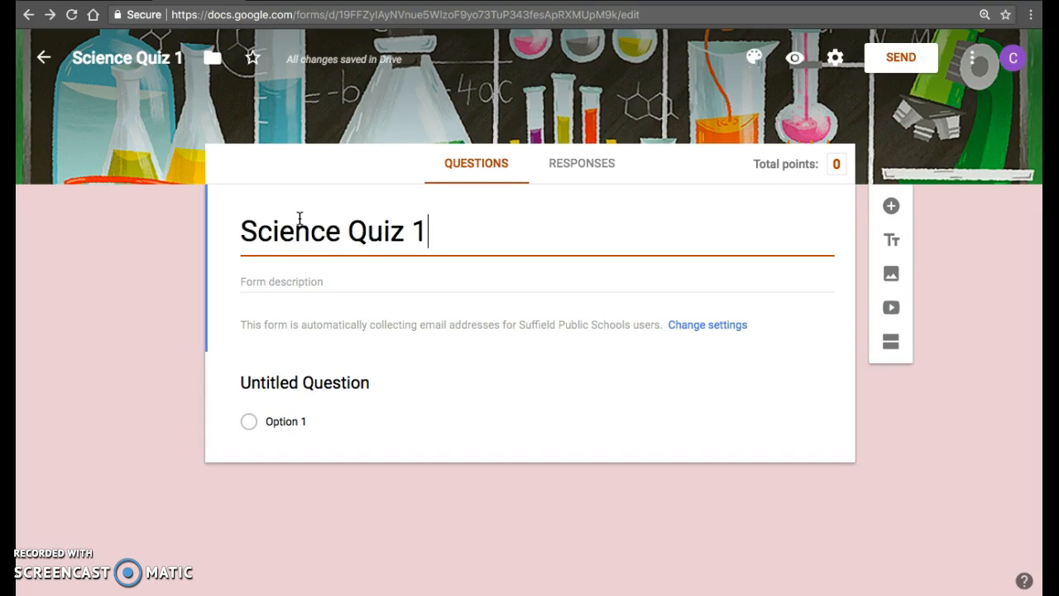
{"action": "left_click", "coordinate": [270, 275]}
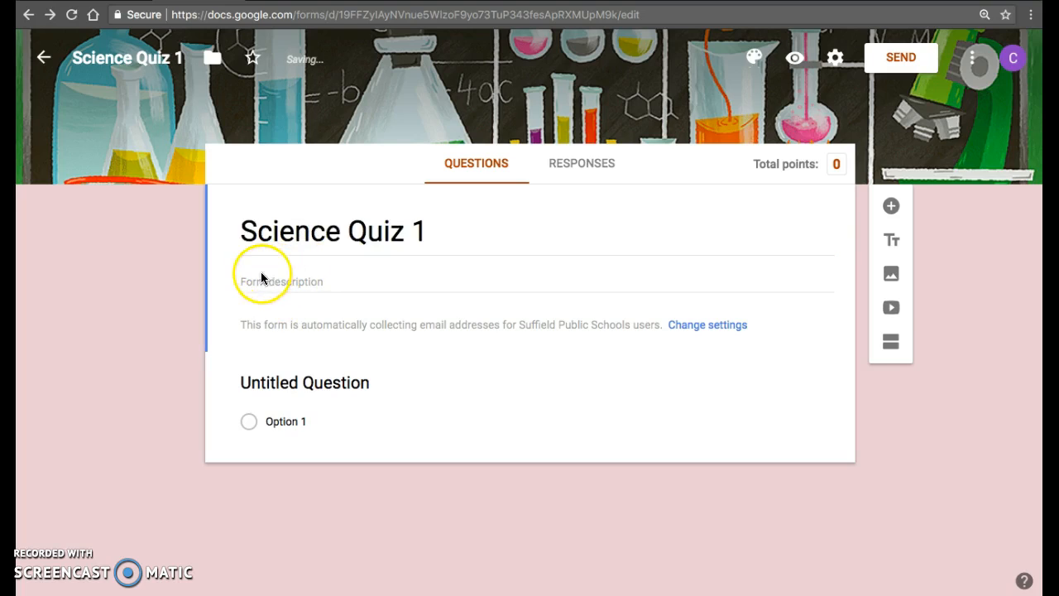
{"action": "left_click", "coordinate": [277, 281]}
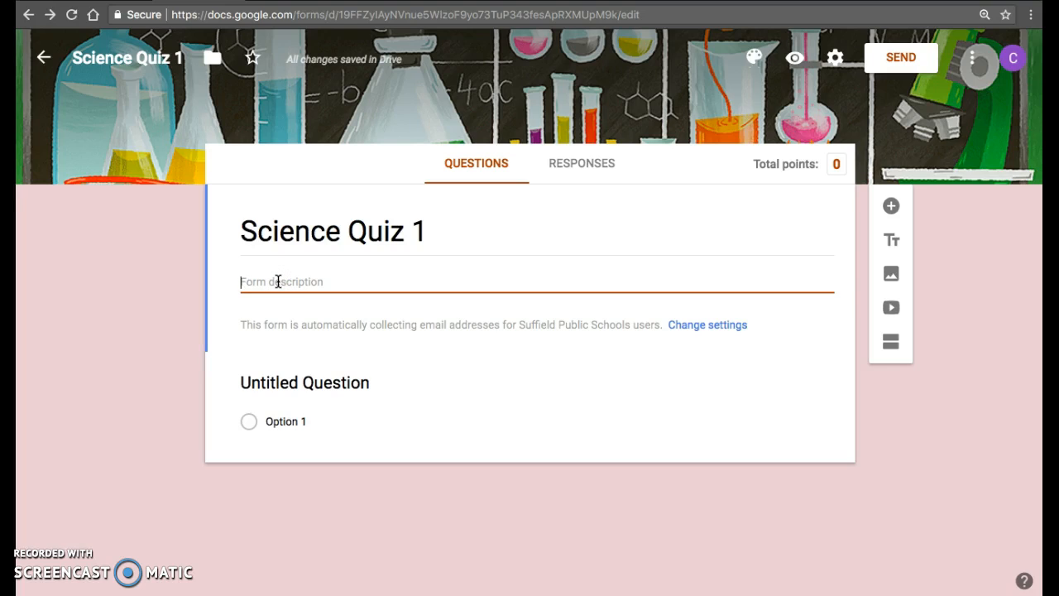
{"action": "left_click", "coordinate": [414, 367]}
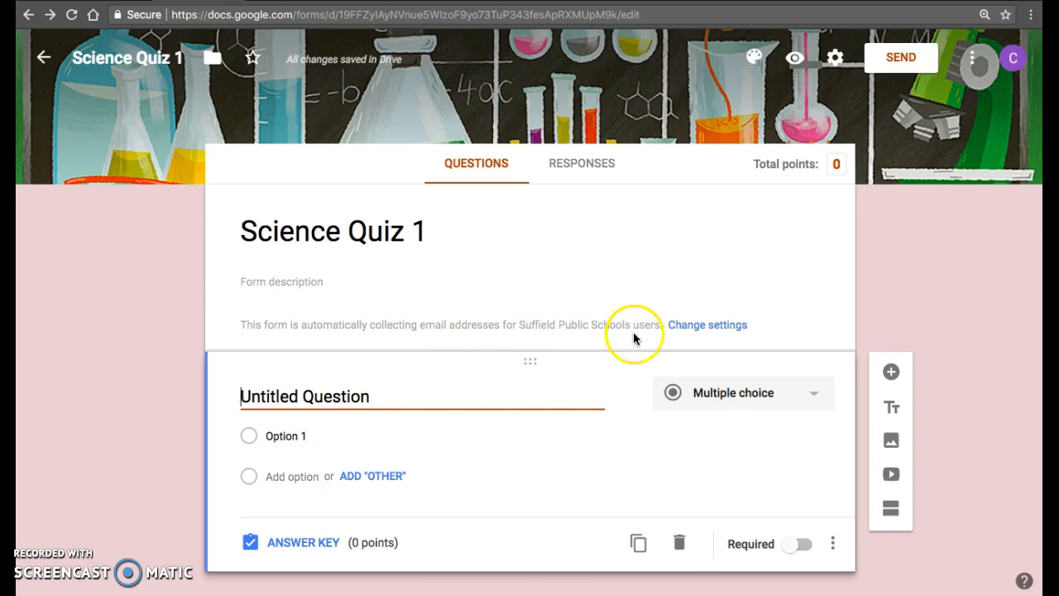
Step: Review the form's general settings and close them without saving
{"action": "left_click", "coordinate": [835, 57]}
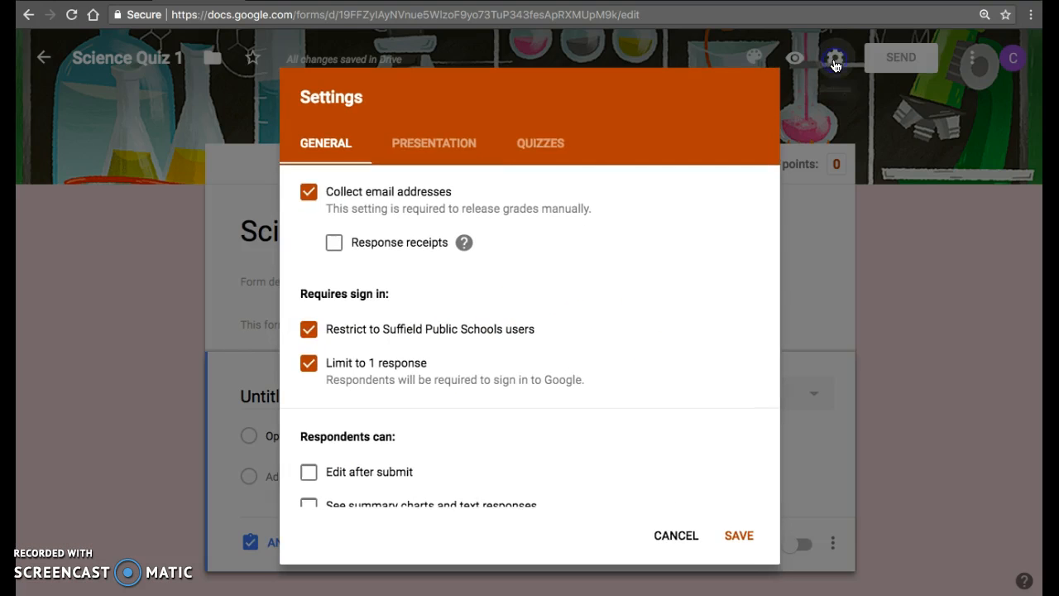
{"action": "left_click", "coordinate": [677, 538]}
{"action": "scroll", "coordinate": [497, 475], "scroll_direction": "down", "scroll_amount": 1}
{"action": "scroll", "coordinate": [498, 475], "scroll_direction": "down", "scroll_amount": 1}
Step: Select the untitled question and examine the tools for adding a question, title and description, image, video or section
{"action": "left_click", "coordinate": [546, 376]}
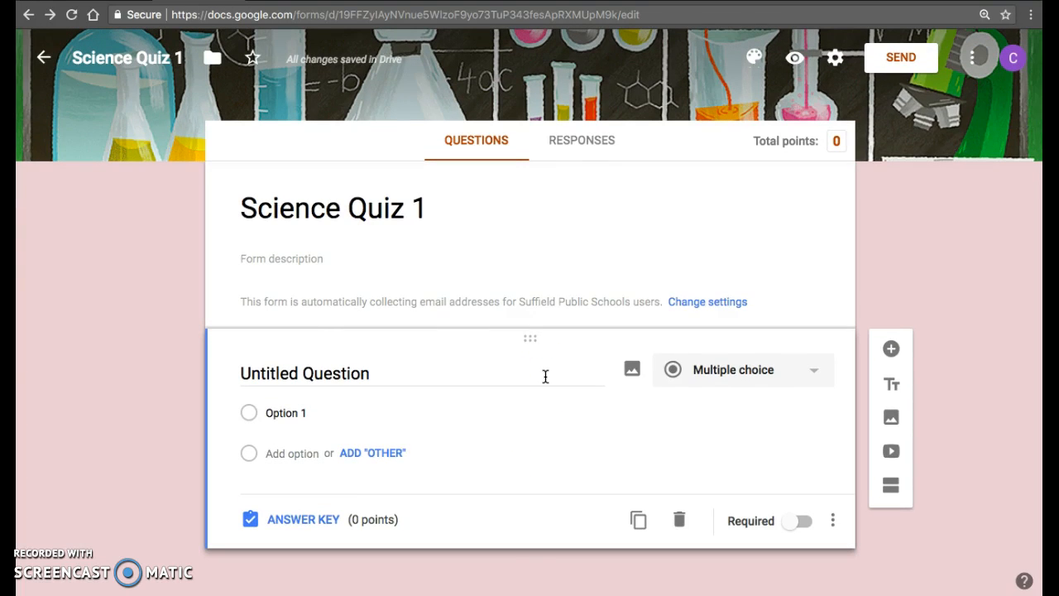
{"action": "left_click", "coordinate": [891, 351]}
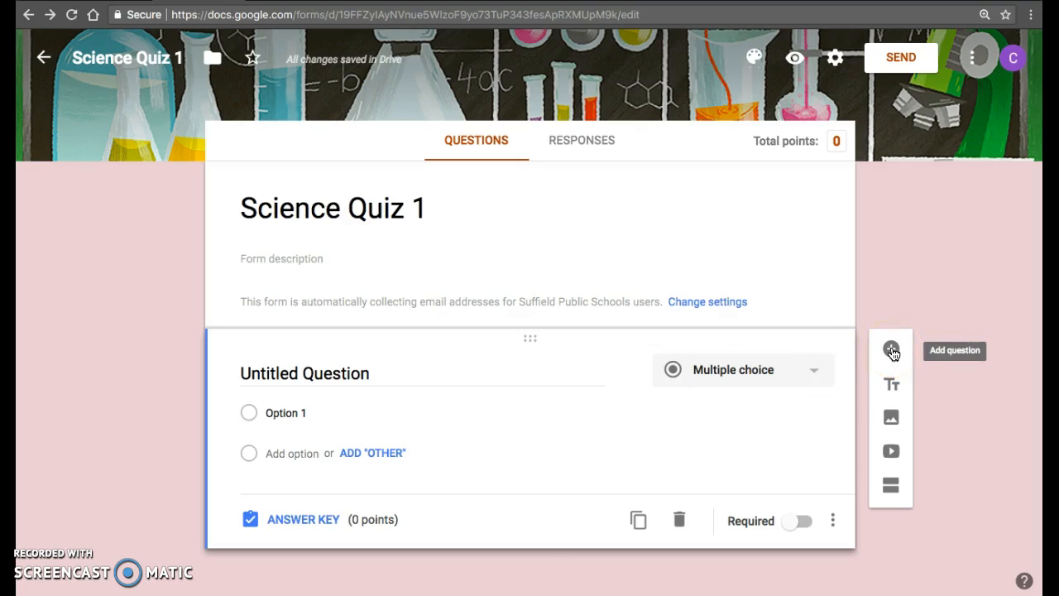
{"action": "left_click", "coordinate": [892, 389]}
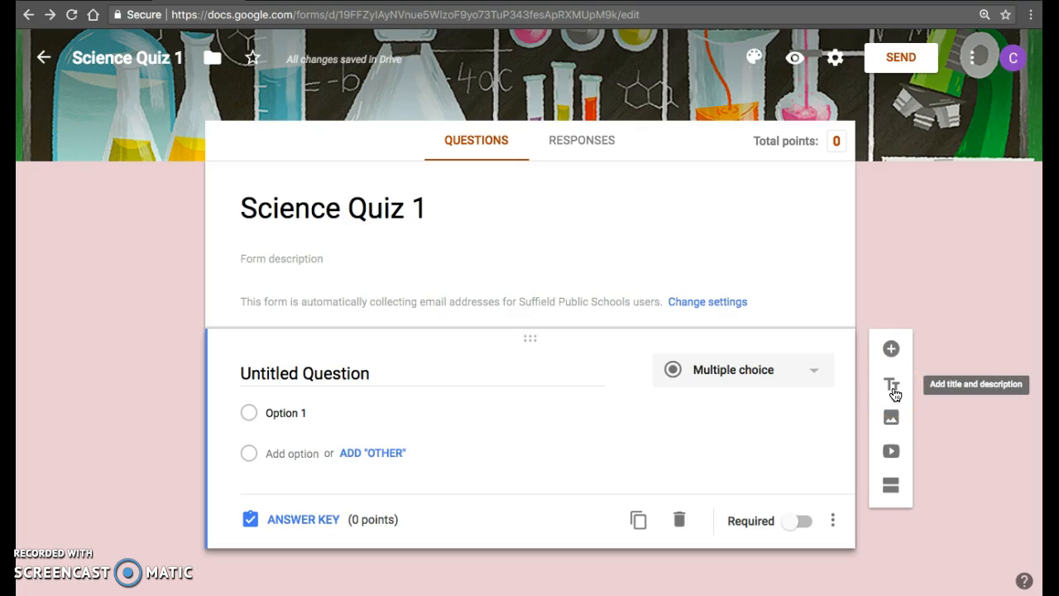
{"action": "left_click", "coordinate": [891, 424]}
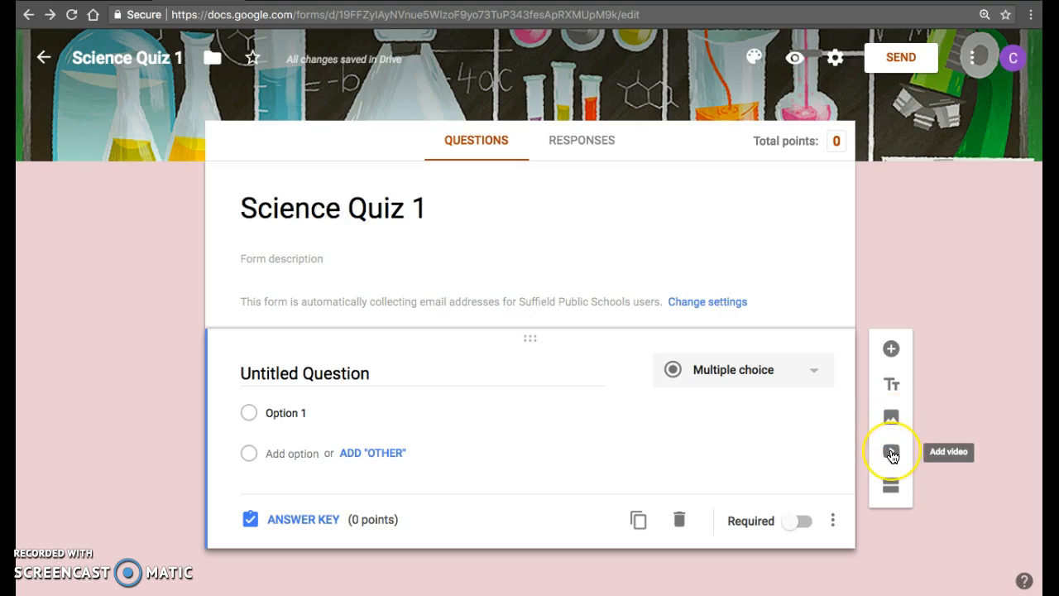
{"action": "left_click", "coordinate": [892, 496]}
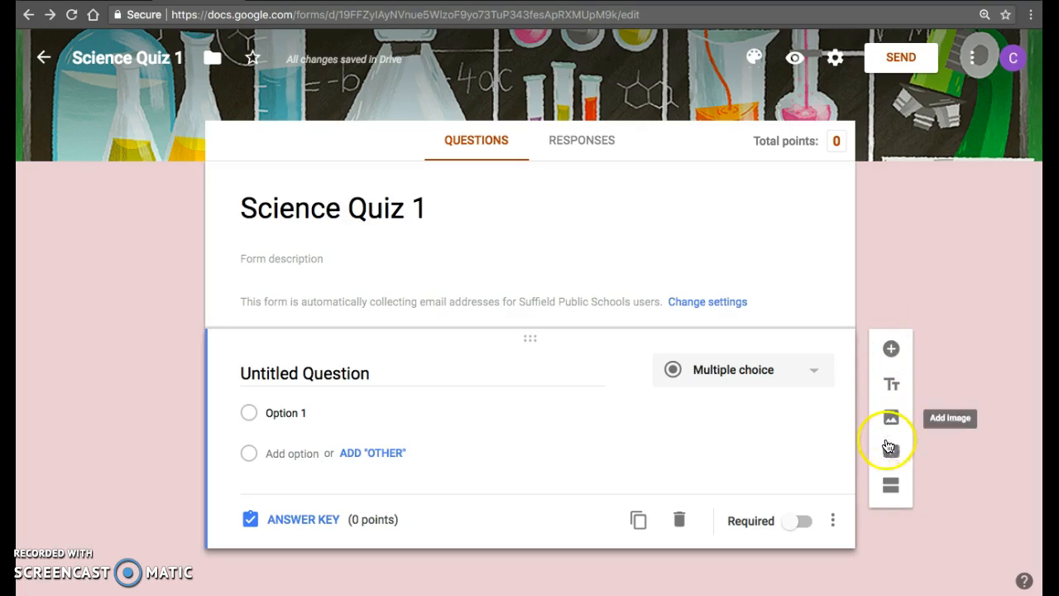
Step: Add two new sections to the form, one after the other, following the section with the untitled question
{"action": "left_click", "coordinate": [888, 492]}
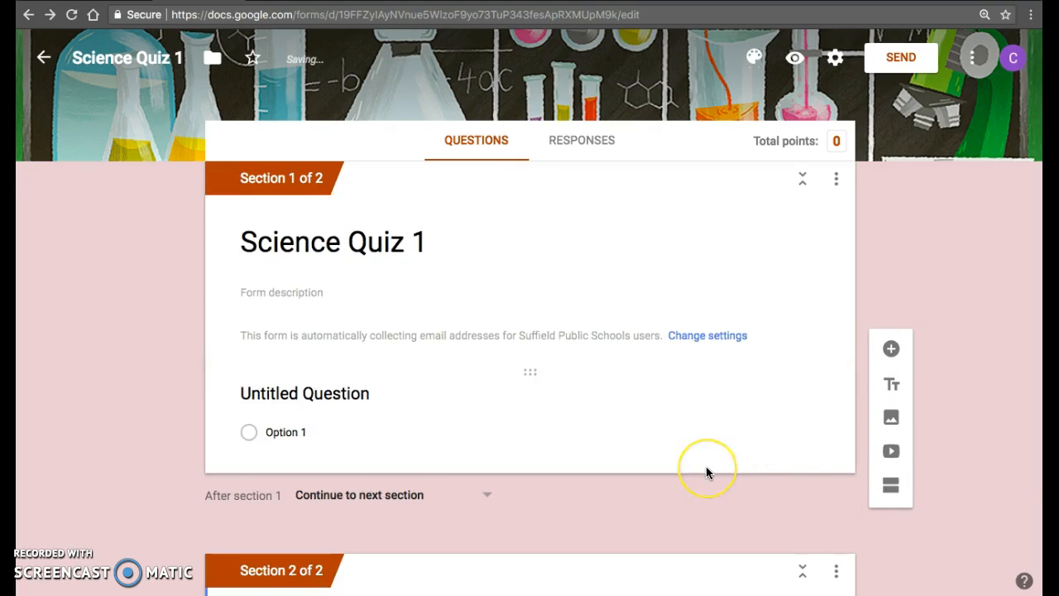
{"action": "scroll", "coordinate": [708, 471], "scroll_direction": "down", "scroll_amount": 2}
{"action": "scroll", "coordinate": [708, 472], "scroll_direction": "down", "scroll_amount": 1}
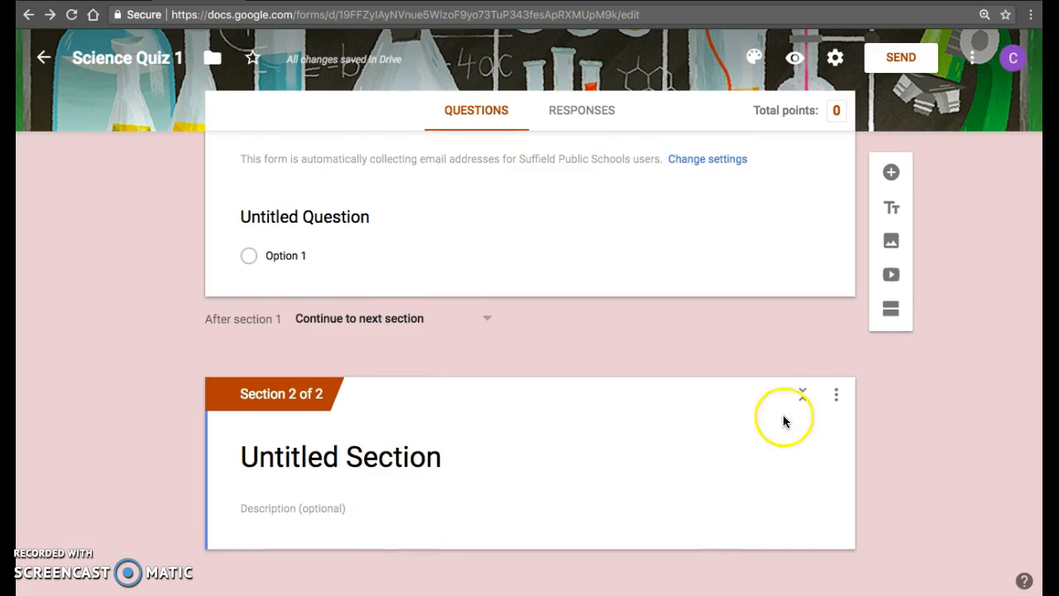
{"action": "left_click", "coordinate": [807, 456]}
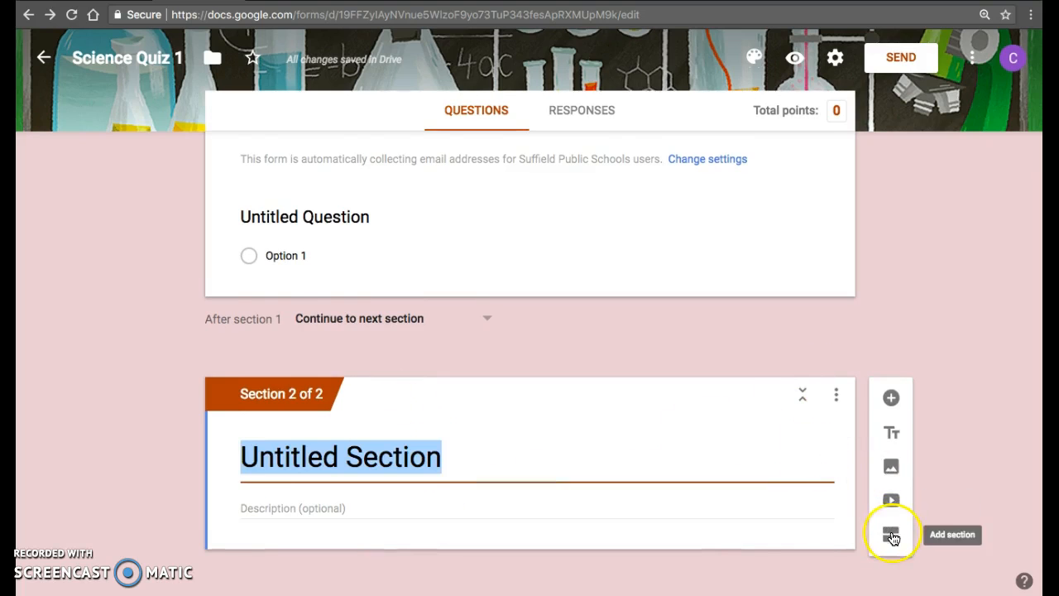
{"action": "left_click", "coordinate": [893, 538]}
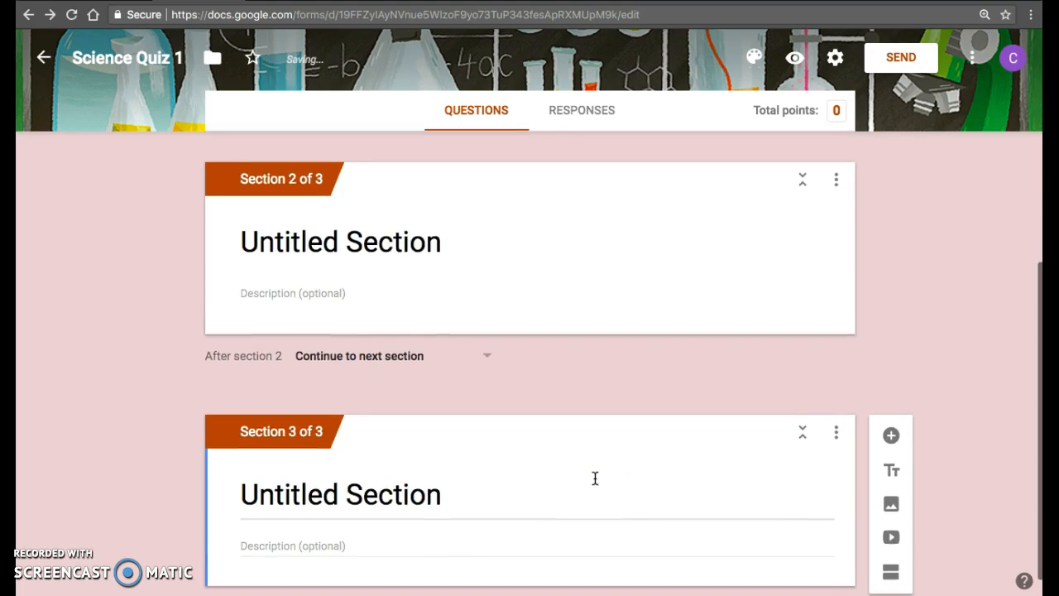
Step: Title the second section Question 1 and the third section Question 2
{"action": "left_click", "coordinate": [368, 245]}
{"action": "type", "text": "Q"}
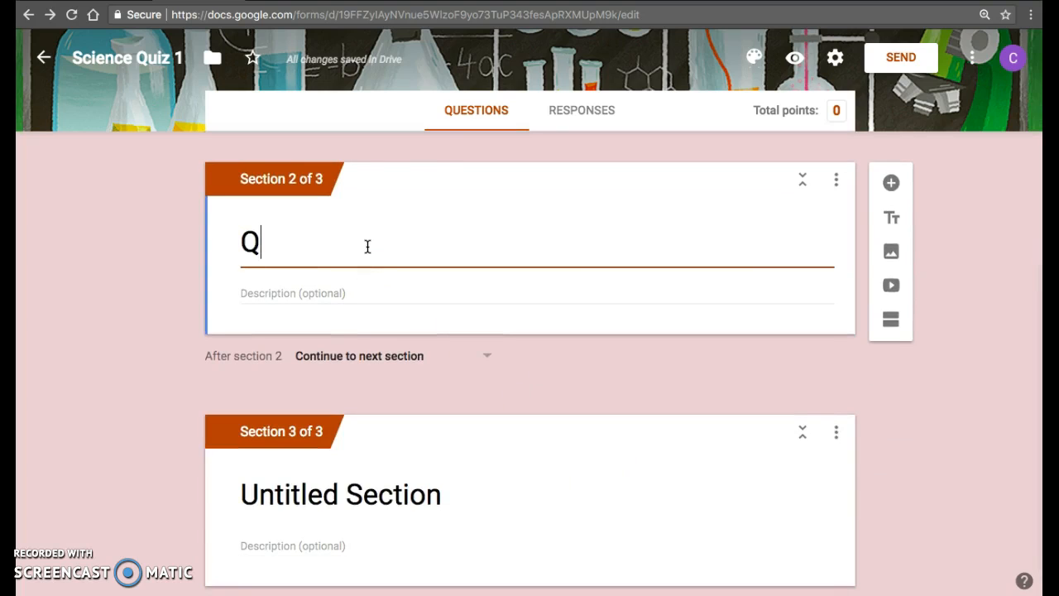
{"action": "type", "text": "uestion 1"}
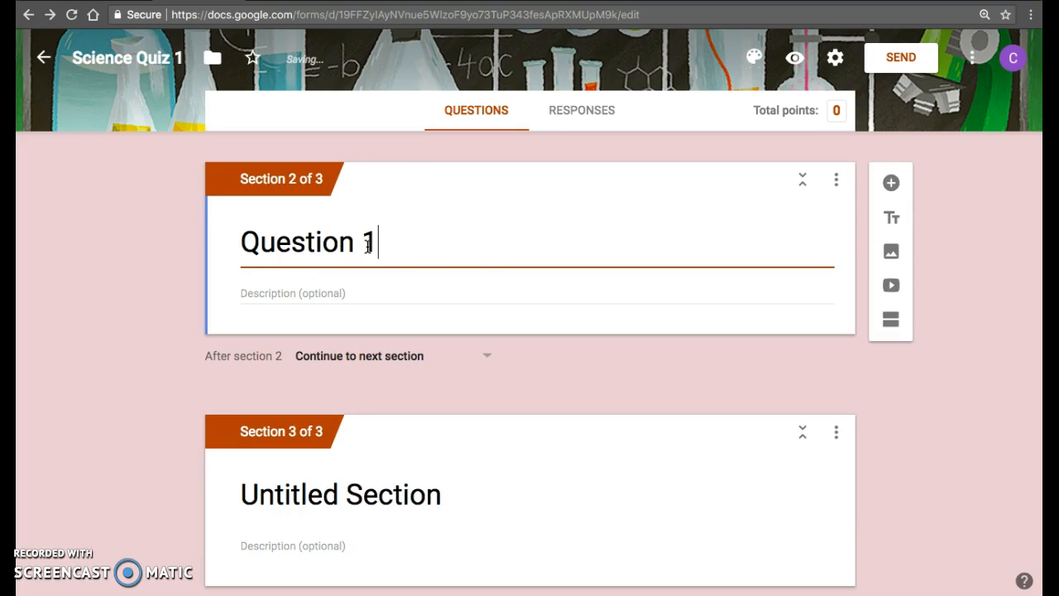
{"action": "left_click", "coordinate": [313, 495]}
{"action": "type", "text": "Que"}
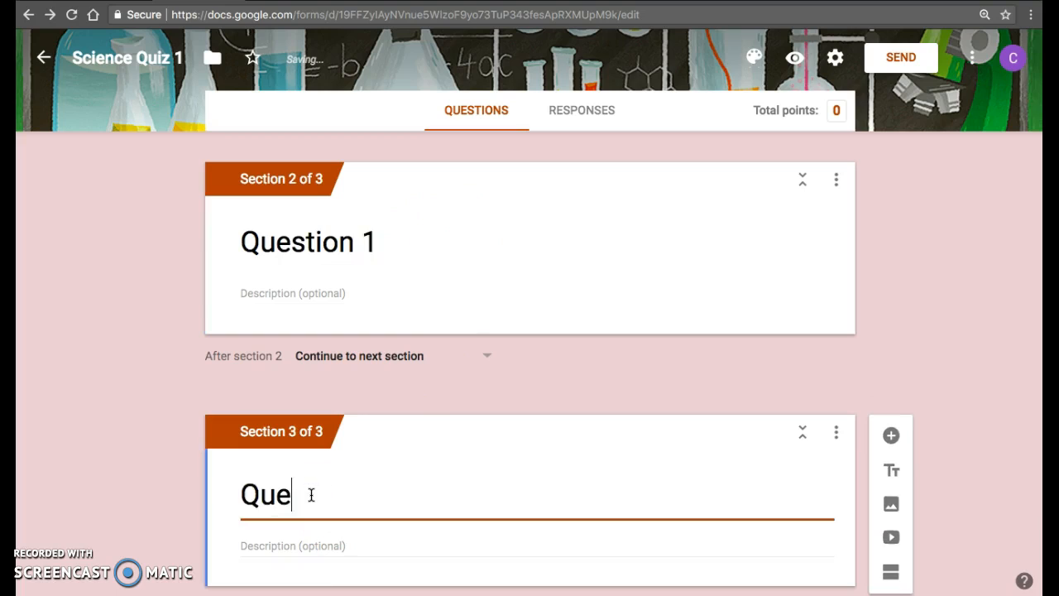
{"action": "type", "text": "stion 2"}
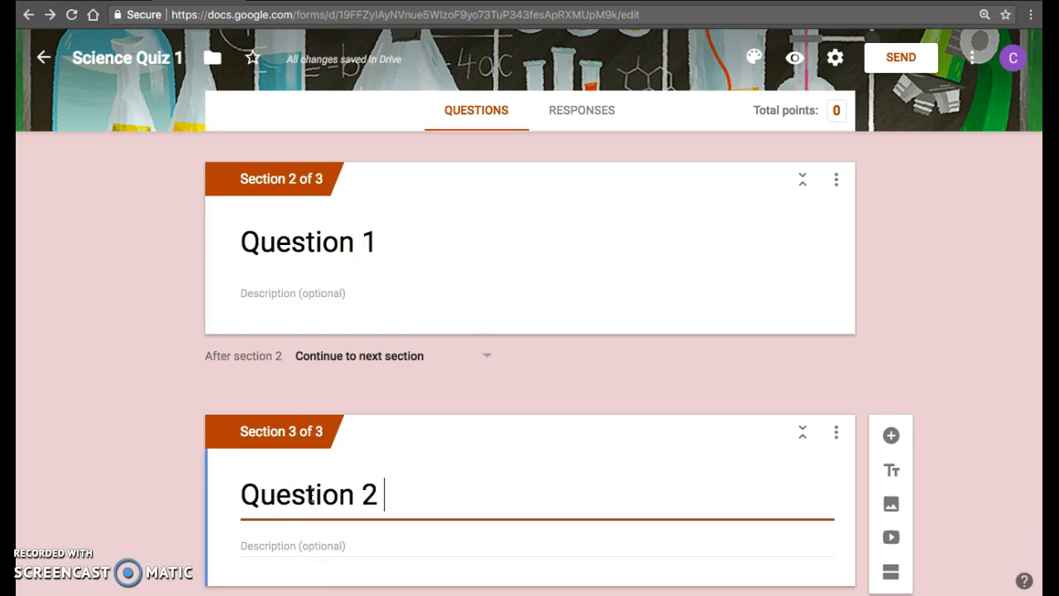
Step: Set the navigation after section 2 to go to section 3 (Question 2)
{"action": "left_click", "coordinate": [328, 357]}
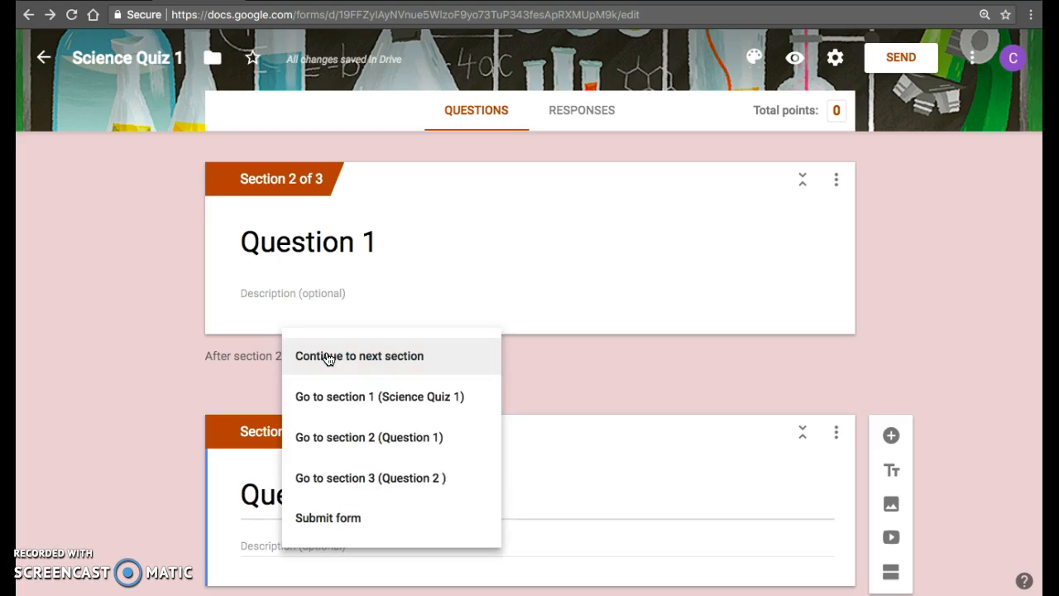
{"action": "left_click", "coordinate": [356, 451]}
{"action": "left_click", "coordinate": [359, 485]}
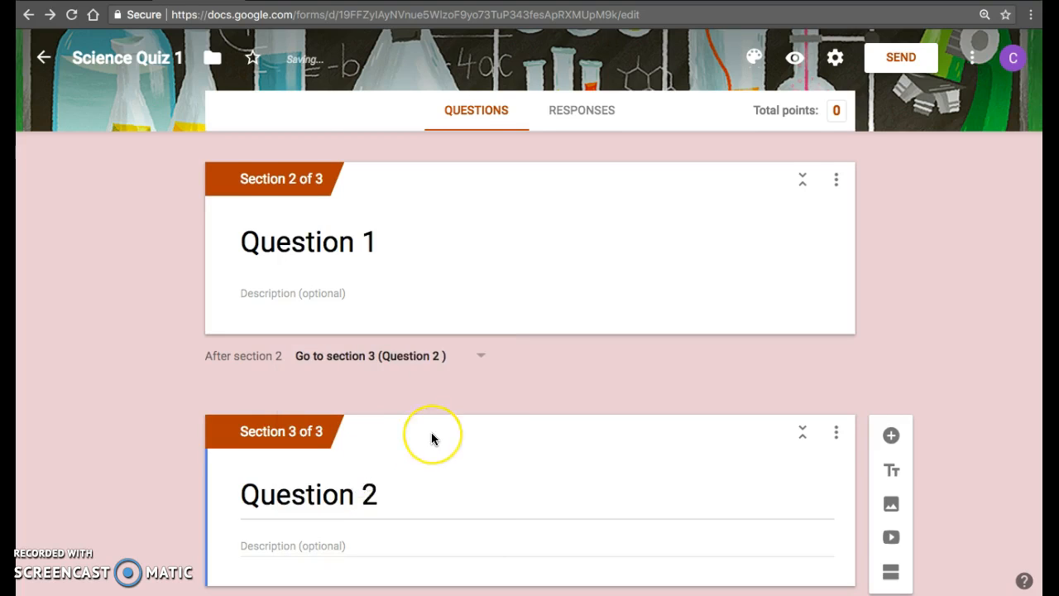
Step: Return to the untitled question in section 1 and examine the available question types, keeping Multiple choice
{"action": "scroll", "coordinate": [433, 437], "scroll_direction": "down", "scroll_amount": 1}
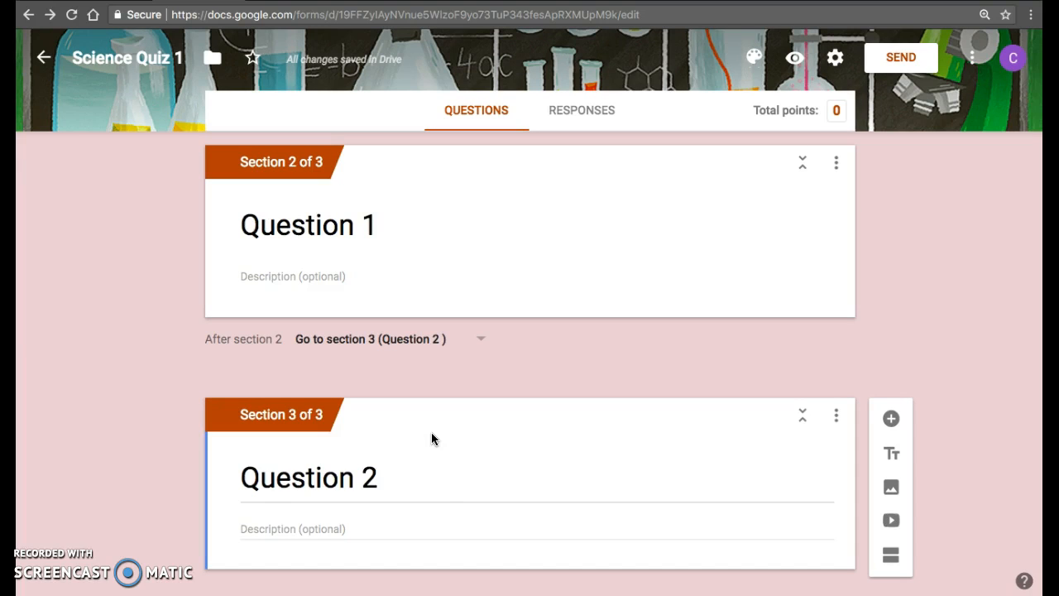
{"action": "scroll", "coordinate": [431, 439], "scroll_direction": "up", "scroll_amount": 2}
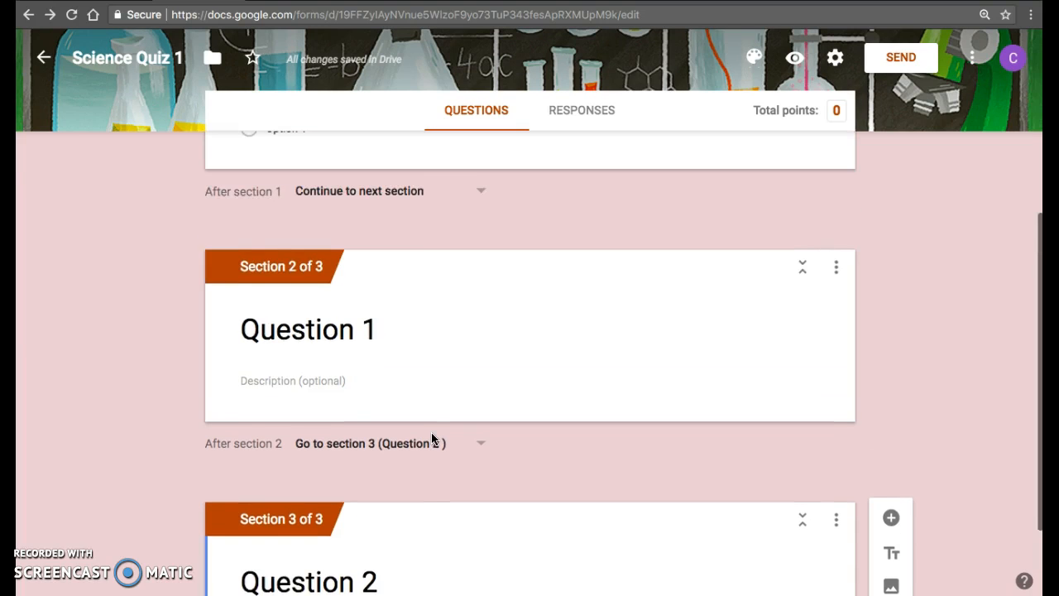
{"action": "scroll", "coordinate": [431, 438], "scroll_direction": "up", "scroll_amount": 3}
{"action": "scroll", "coordinate": [431, 438], "scroll_direction": "up", "scroll_amount": 3}
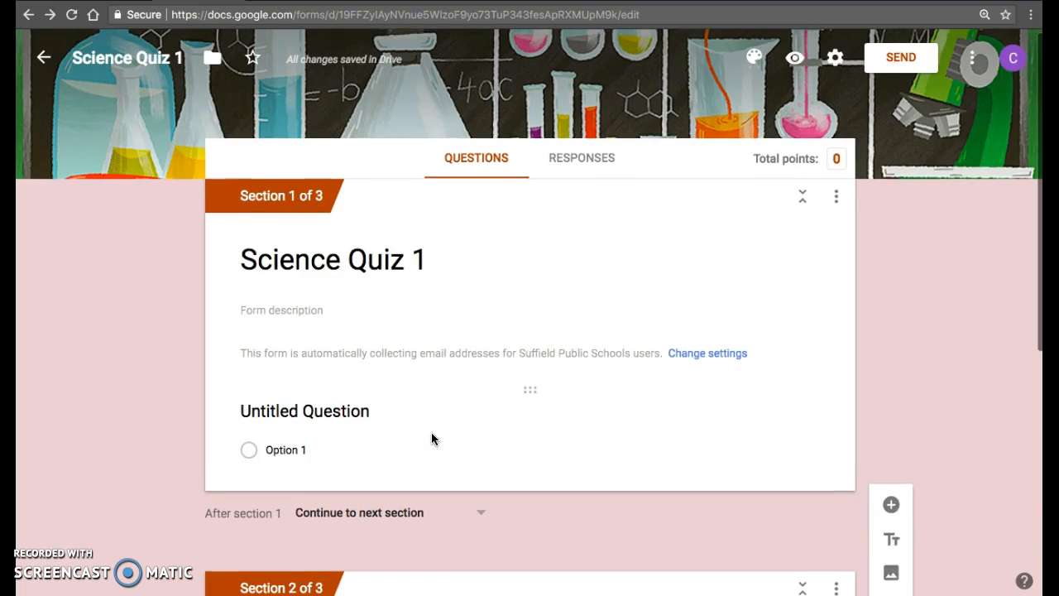
{"action": "left_click", "coordinate": [378, 388]}
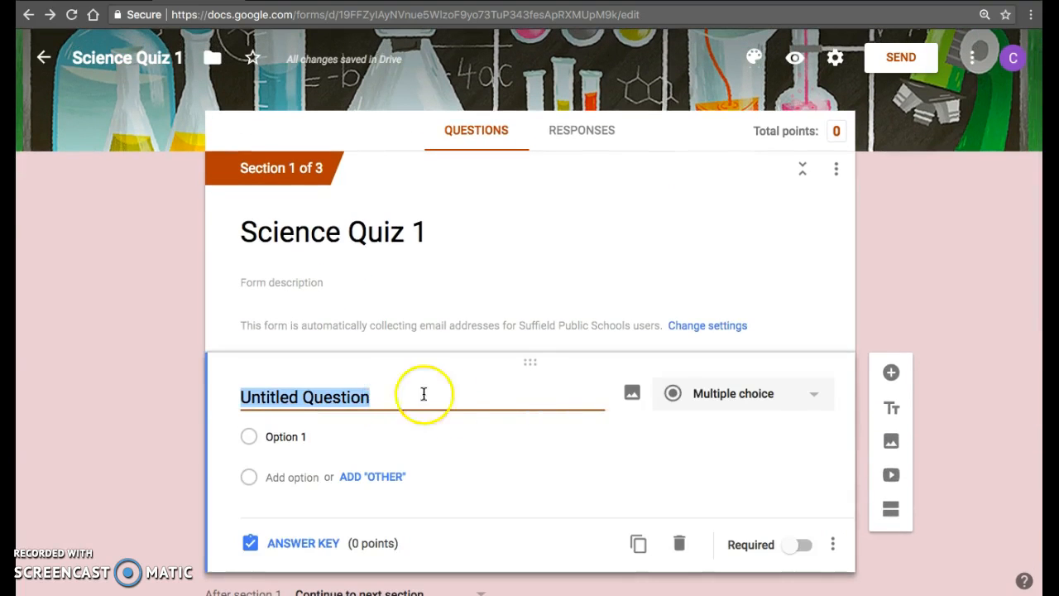
{"action": "scroll", "coordinate": [447, 404], "scroll_direction": "down", "scroll_amount": 2}
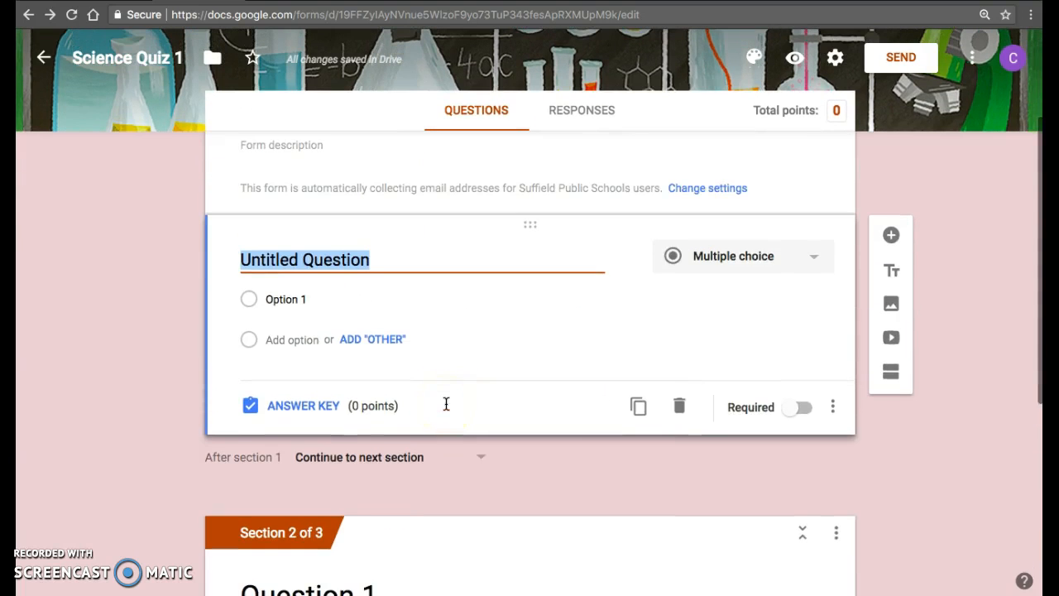
{"action": "left_click", "coordinate": [816, 261]}
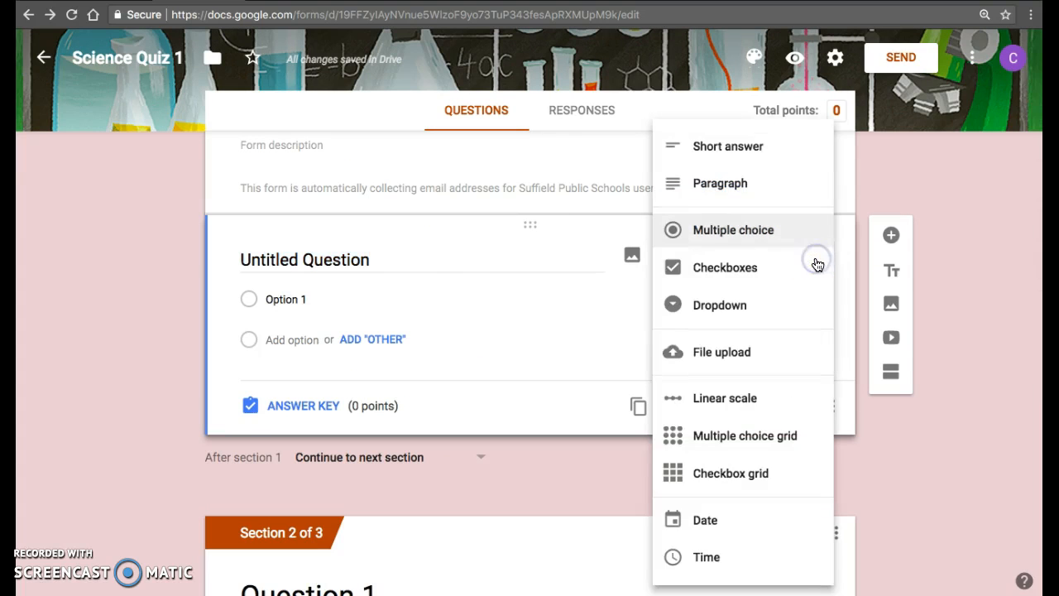
{"action": "left_click", "coordinate": [805, 240]}
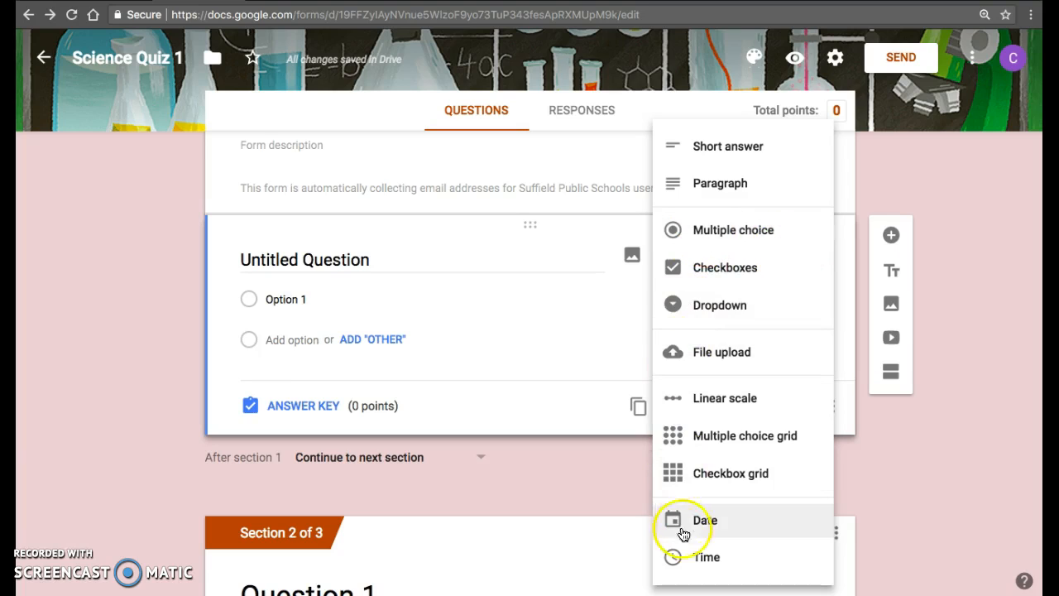
{"action": "left_click", "coordinate": [531, 302]}
{"action": "left_click", "coordinate": [449, 264]}
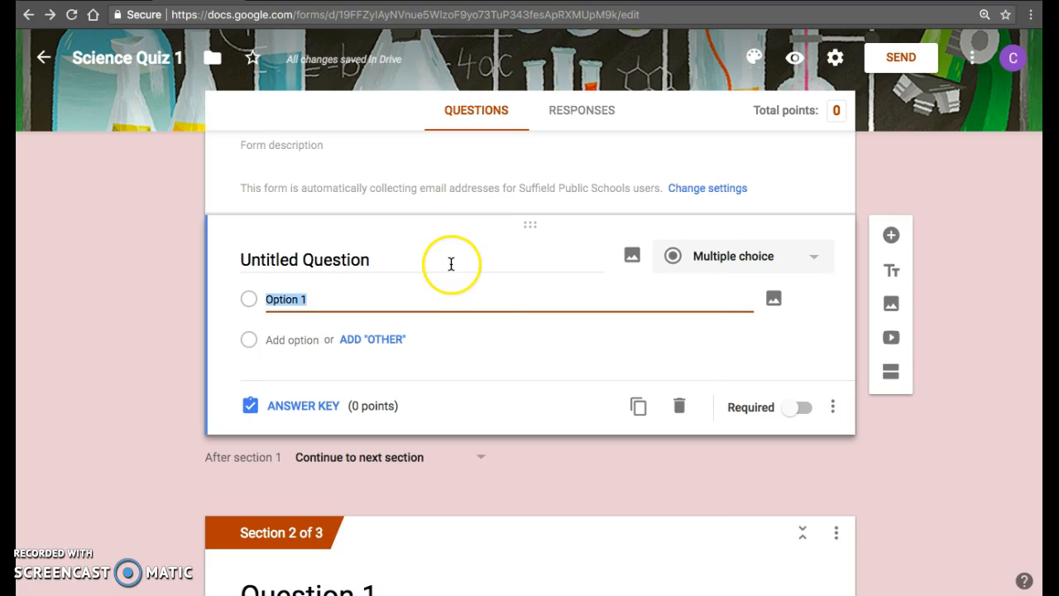
Step: Add Option 2, Option 3 and an Other choice to the untitled multiple-choice question
{"action": "left_click", "coordinate": [279, 298]}
{"action": "left_click", "coordinate": [278, 333]}
{"action": "left_click", "coordinate": [261, 379]}
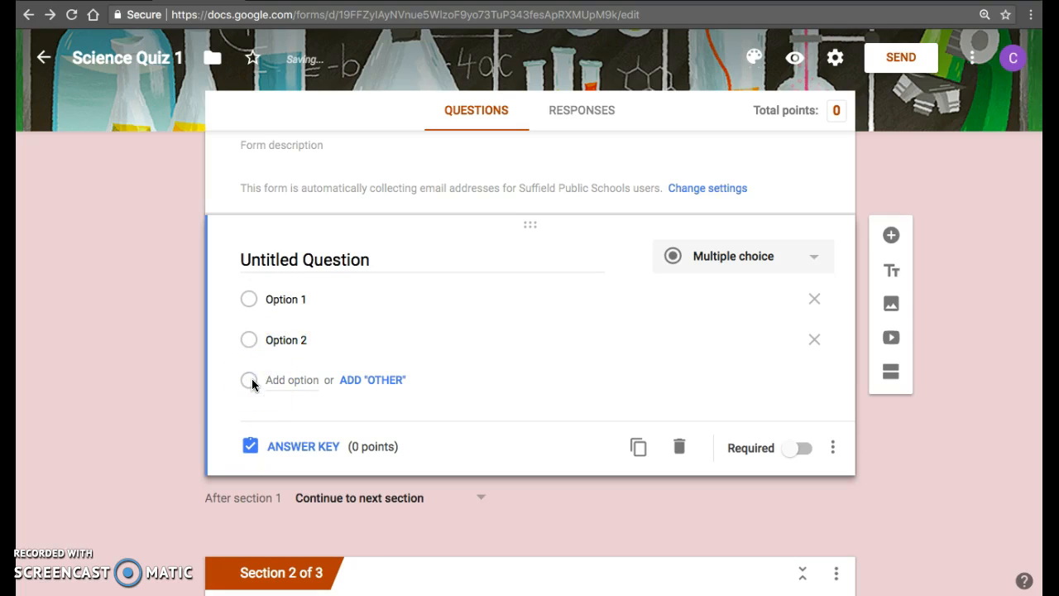
{"action": "left_click", "coordinate": [252, 378]}
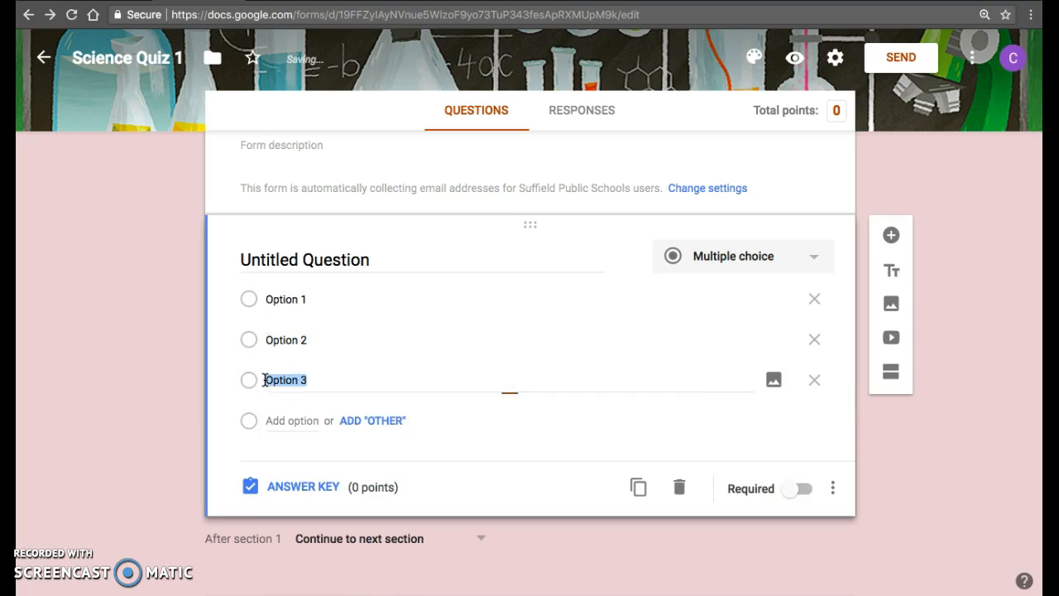
{"action": "left_click", "coordinate": [355, 421]}
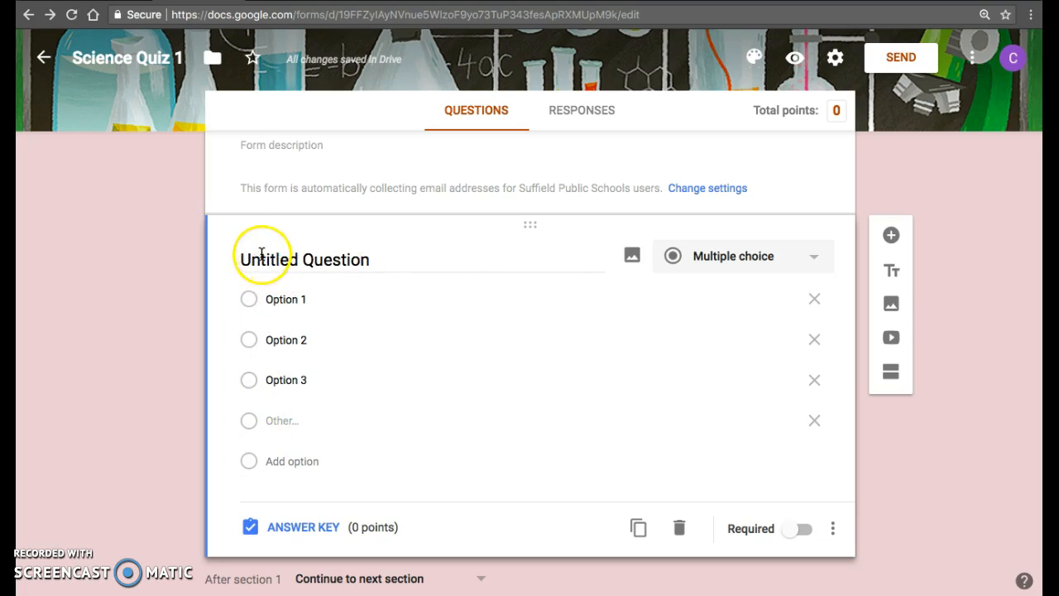
Step: Mark Option 3 as the correct answer in the untitled question's answer key
{"action": "left_click", "coordinate": [306, 529]}
{"action": "left_click", "coordinate": [360, 432]}
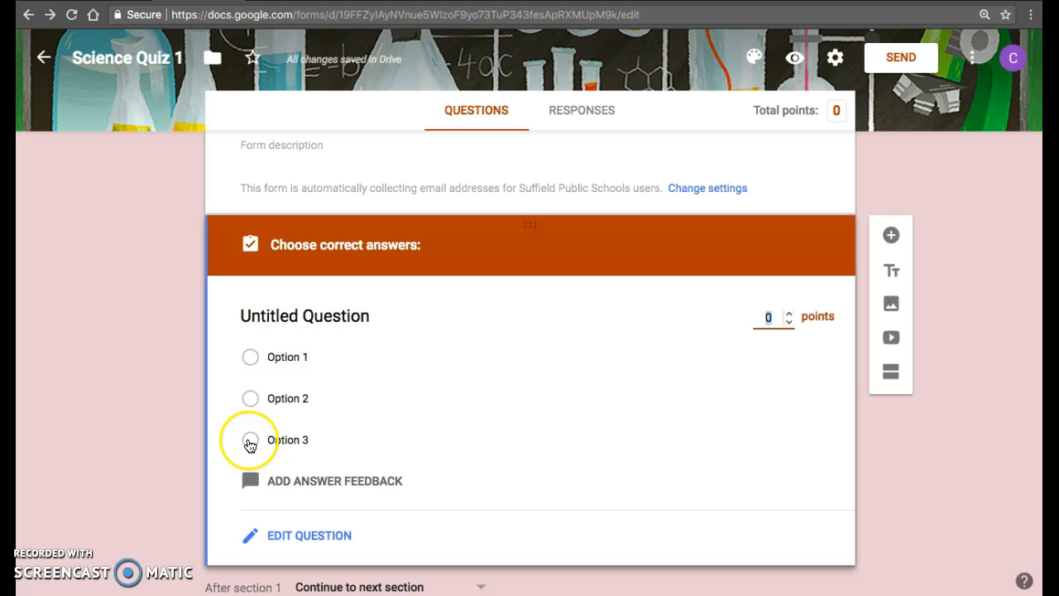
{"action": "left_click", "coordinate": [250, 440]}
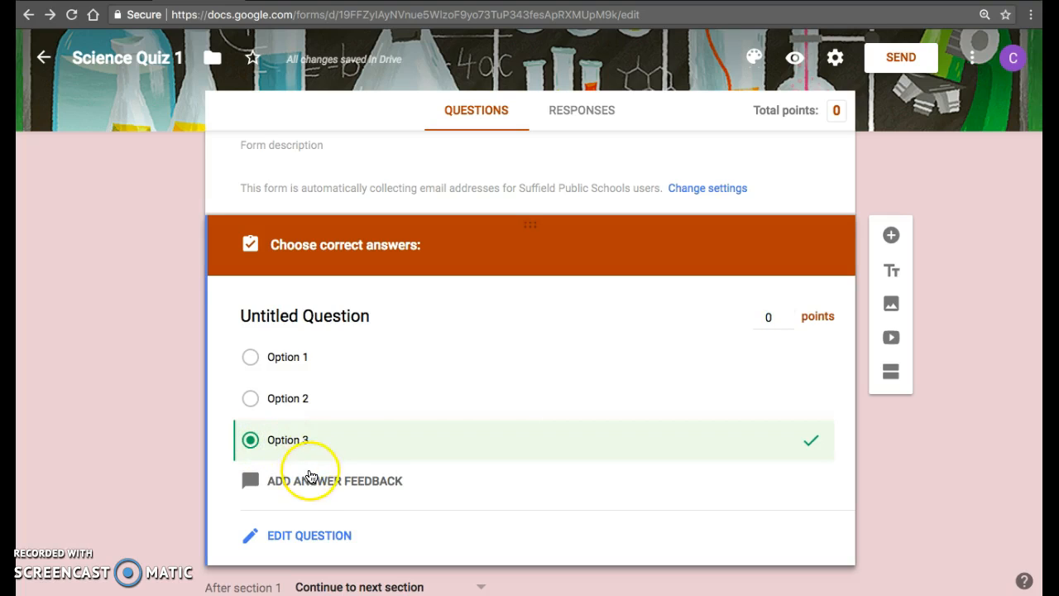
Step: Examine the answer feedback options for incorrect and correct answers on the untitled question, including attaching a link, and close them without saving
{"action": "left_click", "coordinate": [251, 484]}
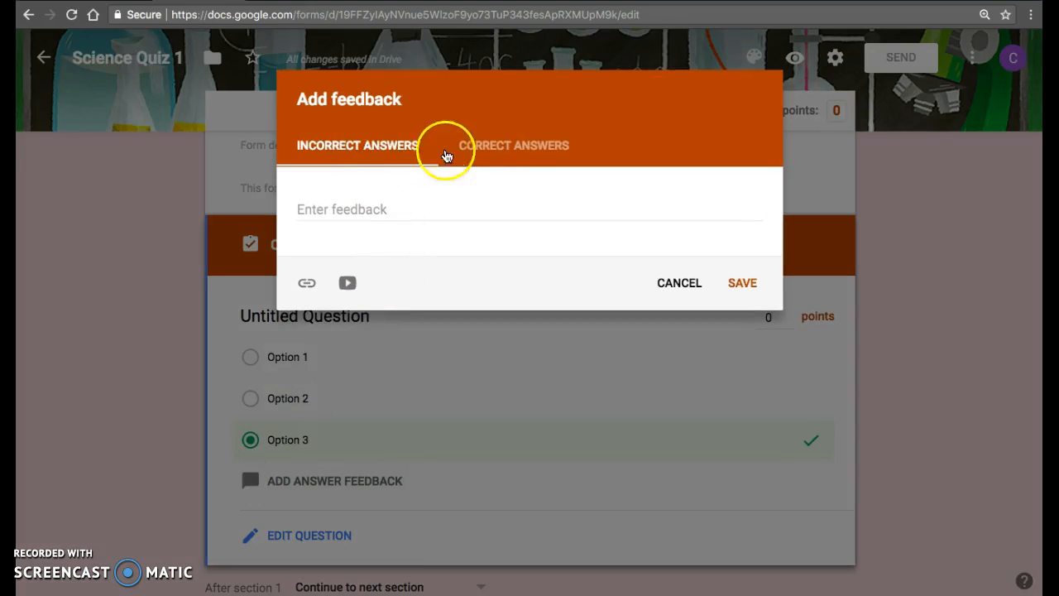
{"action": "left_click", "coordinate": [492, 147]}
{"action": "left_click", "coordinate": [378, 152]}
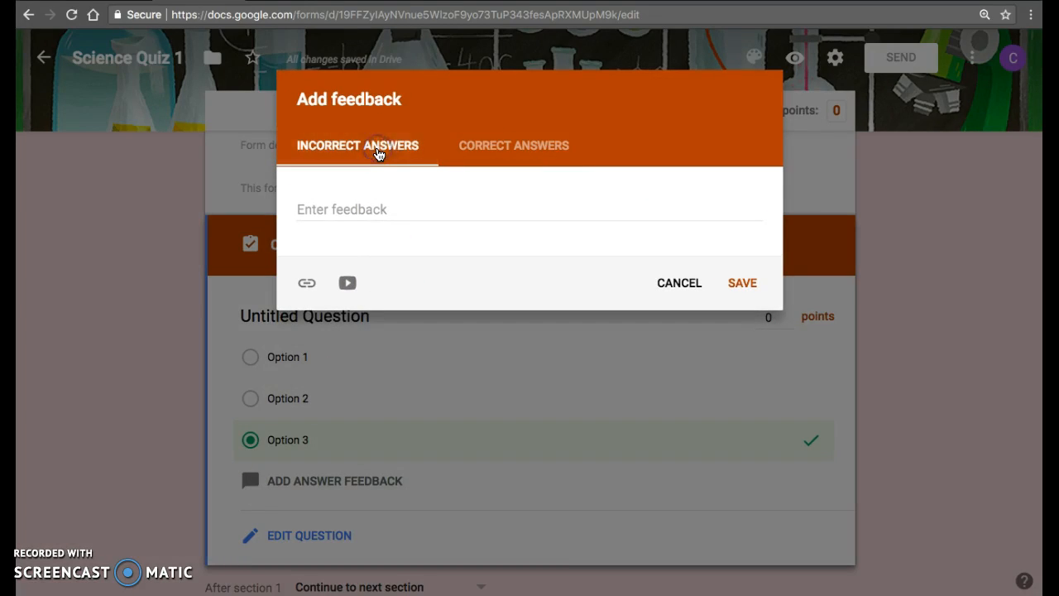
{"action": "left_click", "coordinate": [475, 153]}
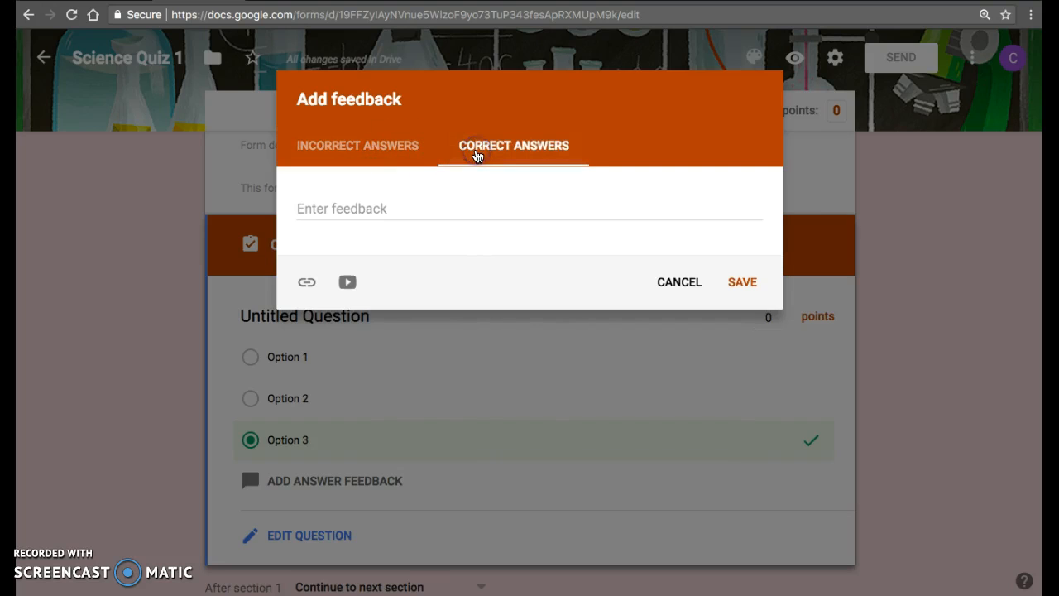
{"action": "left_click", "coordinate": [452, 157]}
{"action": "left_click", "coordinate": [338, 210]}
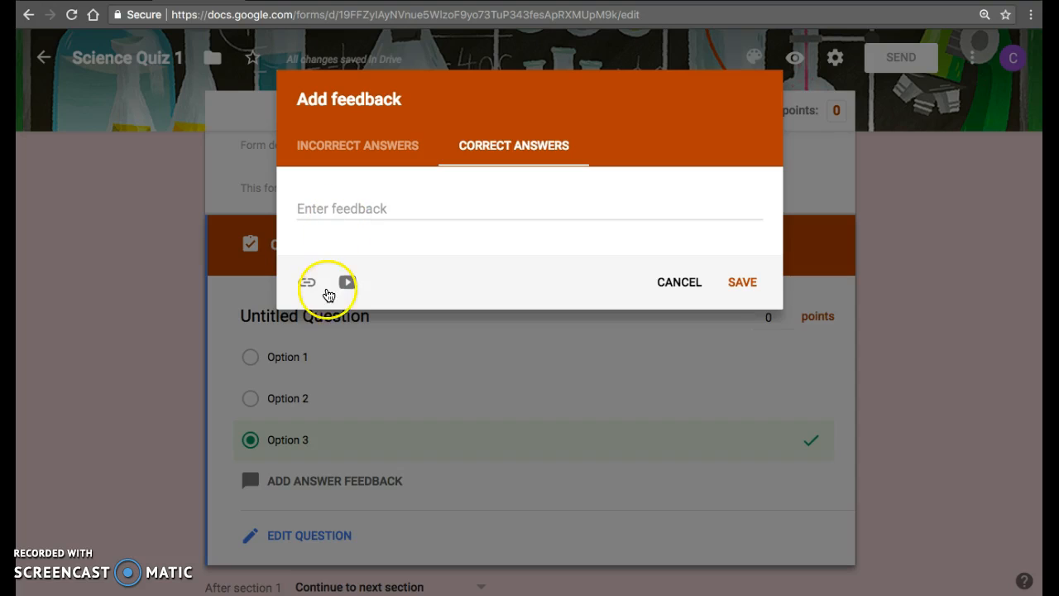
{"action": "left_click", "coordinate": [307, 284]}
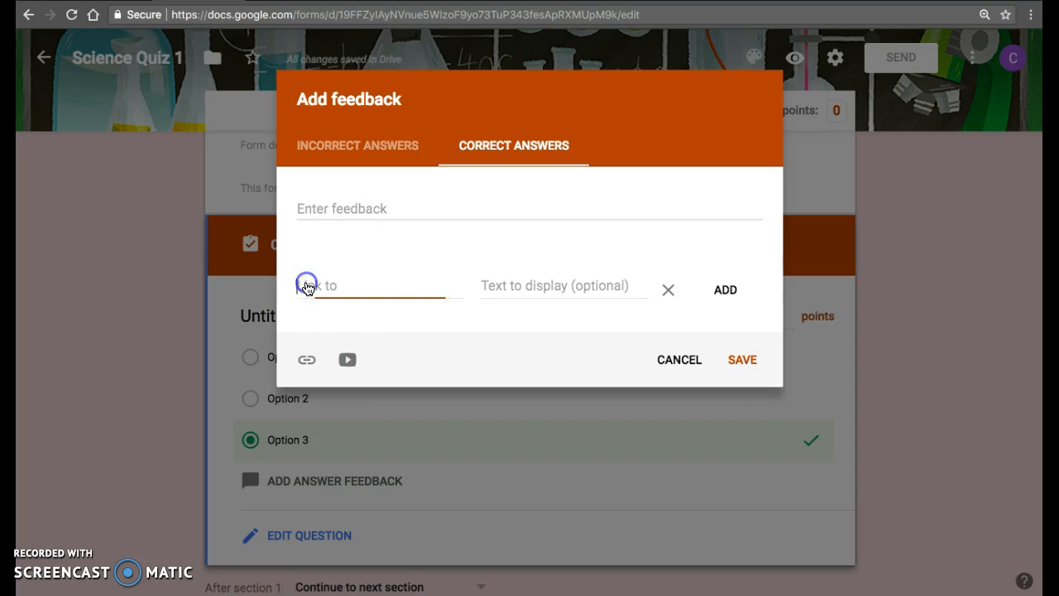
{"action": "left_click", "coordinate": [372, 159]}
{"action": "left_click", "coordinate": [311, 284]}
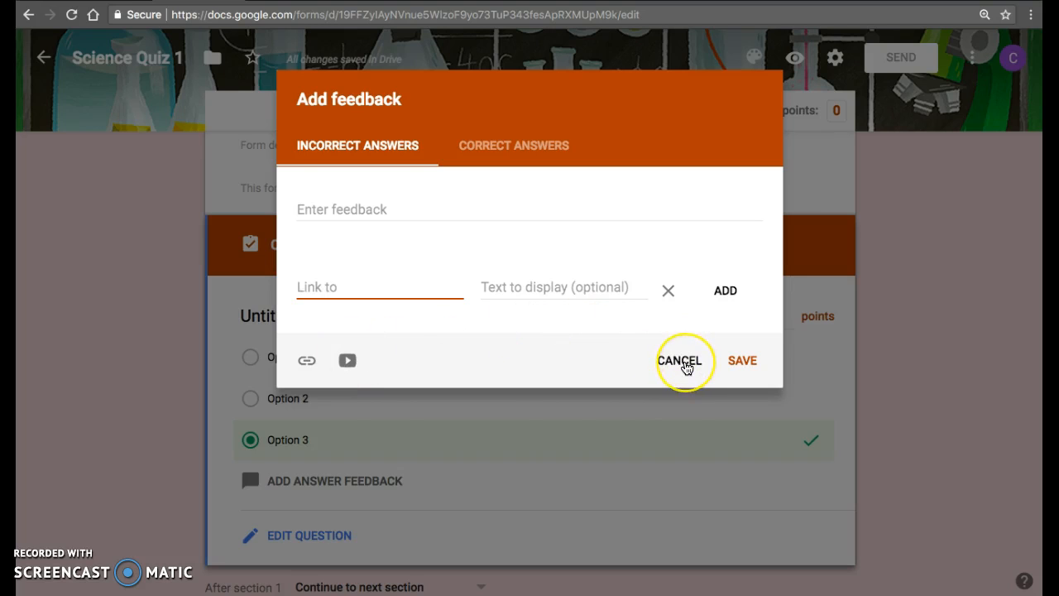
{"action": "left_click", "coordinate": [685, 364]}
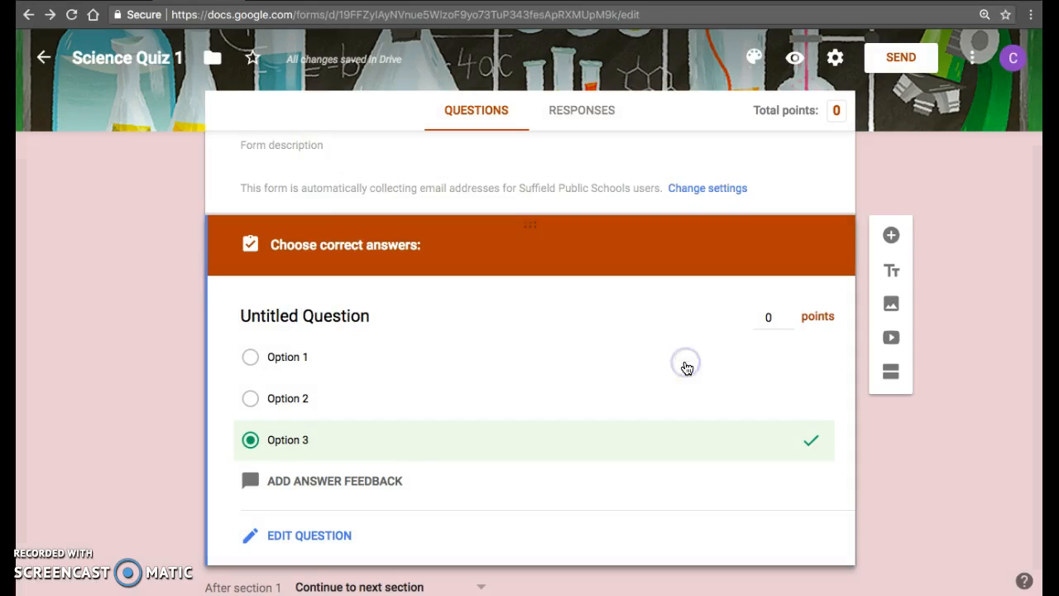
Step: Set the untitled question's value to 5 points in its answer key and return to editing the question
{"action": "scroll", "coordinate": [527, 515], "scroll_direction": "down", "scroll_amount": 1}
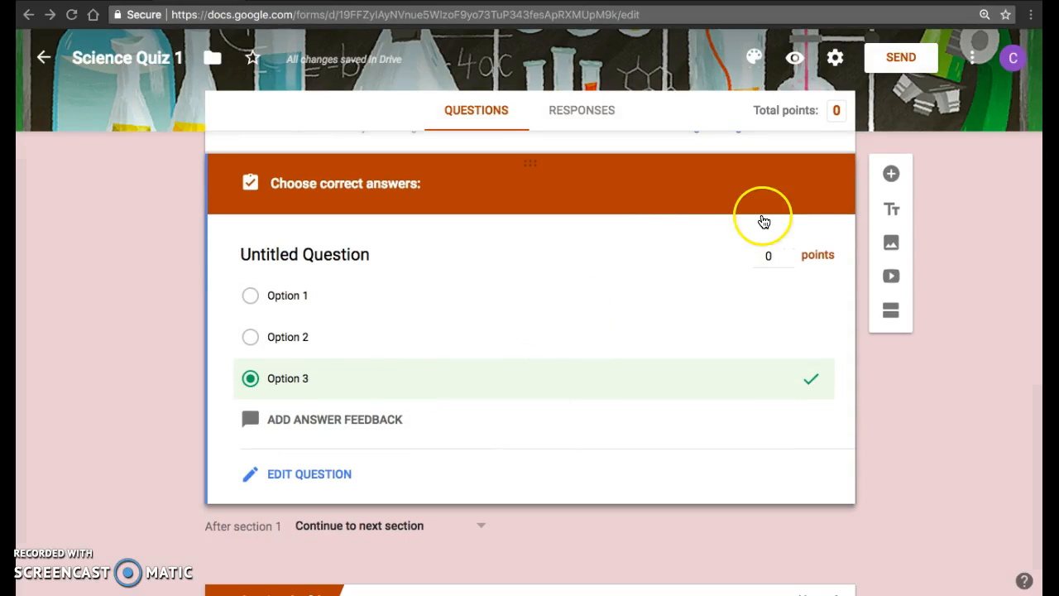
{"action": "left_click", "coordinate": [778, 257]}
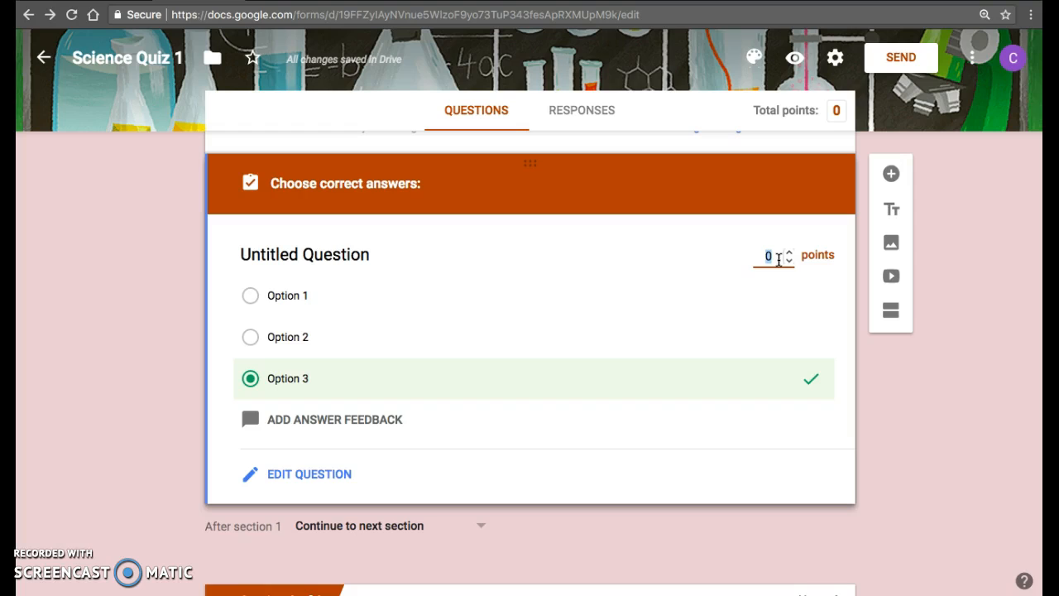
{"action": "double_click", "coordinate": [788, 255]}
{"action": "double_click", "coordinate": [787, 255]}
{"action": "double_click", "coordinate": [788, 255]}
{"action": "left_click", "coordinate": [788, 261]}
{"action": "left_click", "coordinate": [787, 261]}
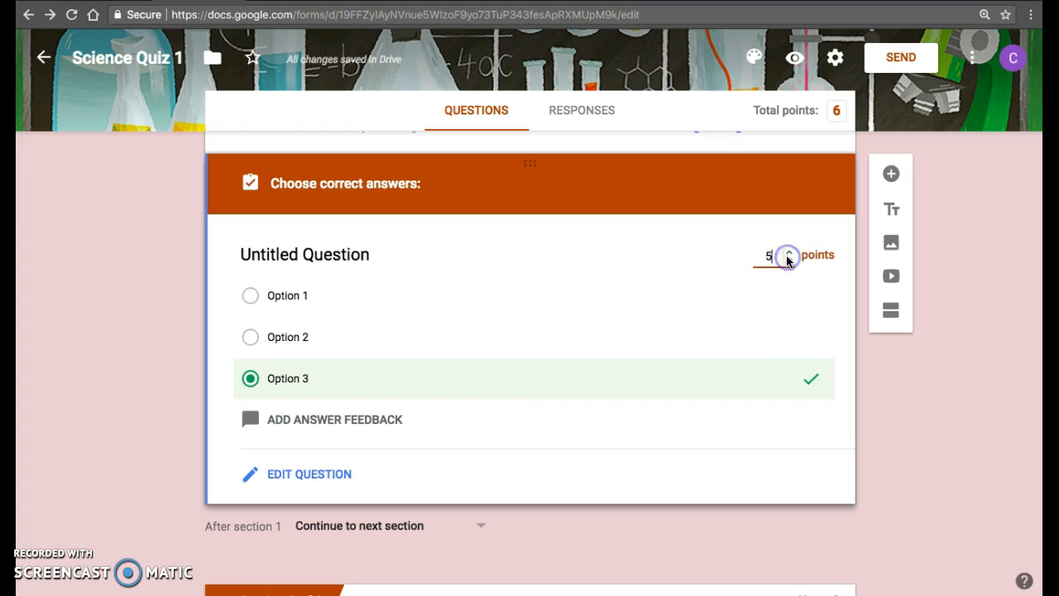
{"action": "left_click", "coordinate": [311, 475]}
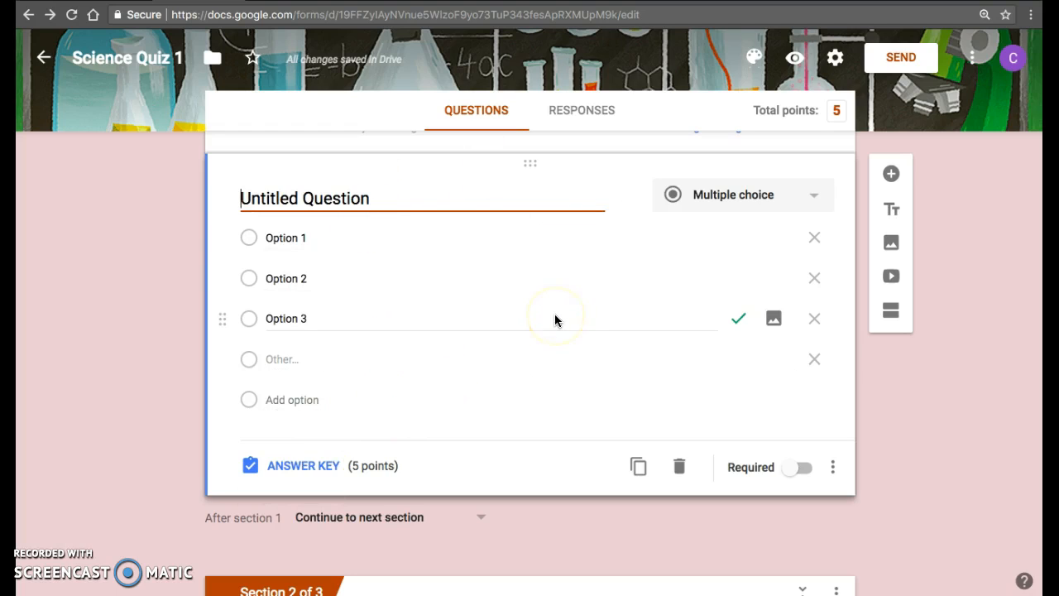
Step: Make the untitled question required and check its additional options without choosing one
{"action": "left_click", "coordinate": [796, 476]}
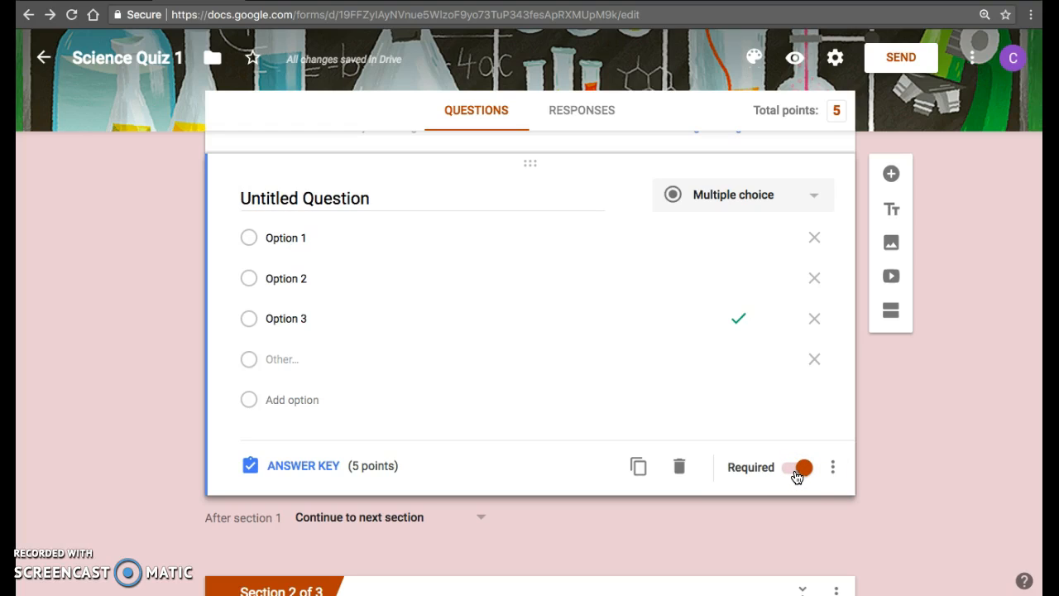
{"action": "left_click", "coordinate": [833, 468]}
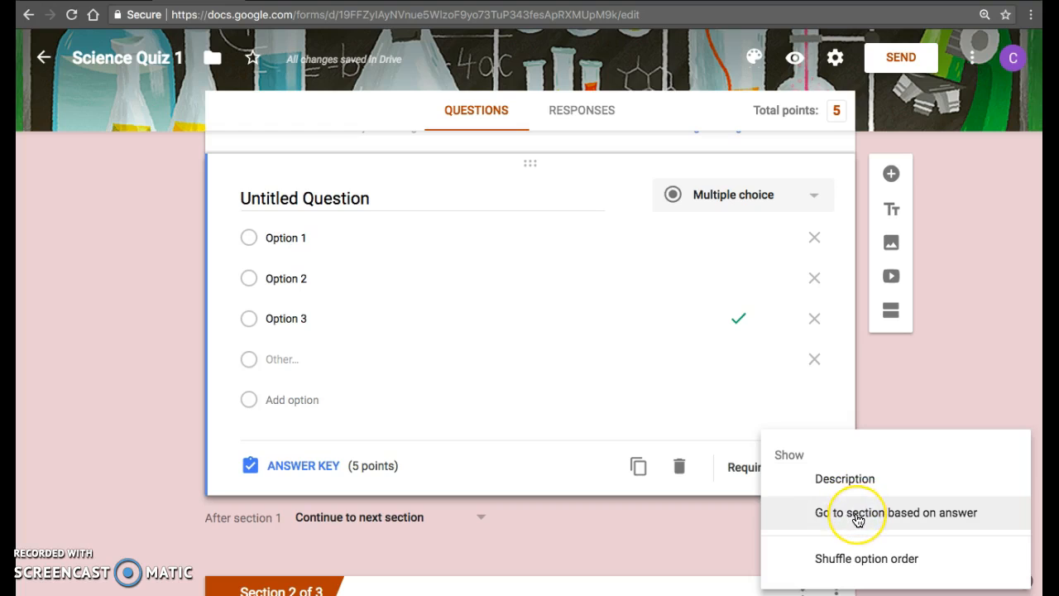
{"action": "left_click", "coordinate": [858, 562]}
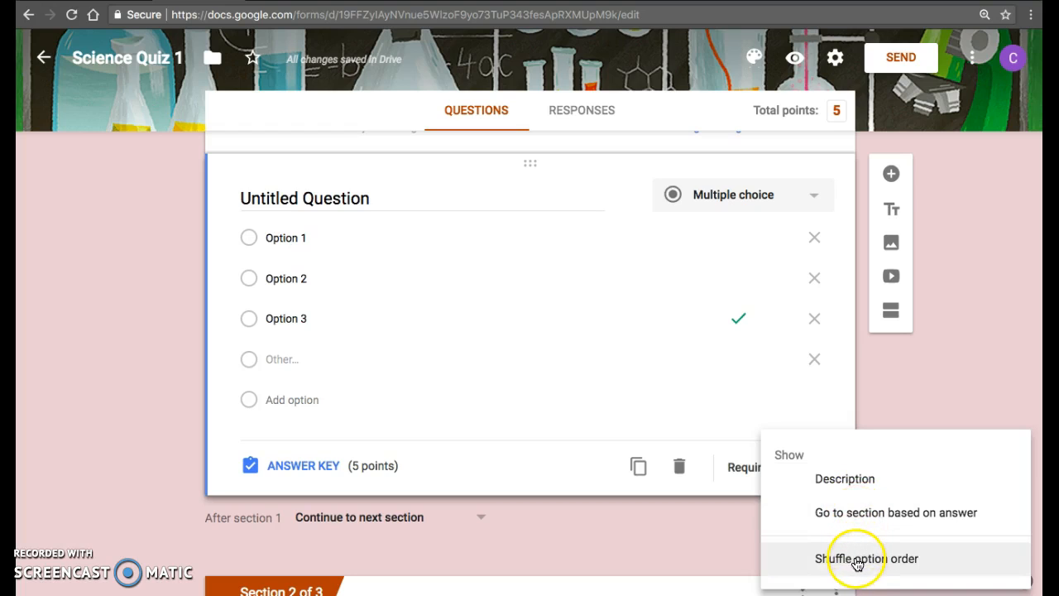
{"action": "left_click", "coordinate": [725, 379]}
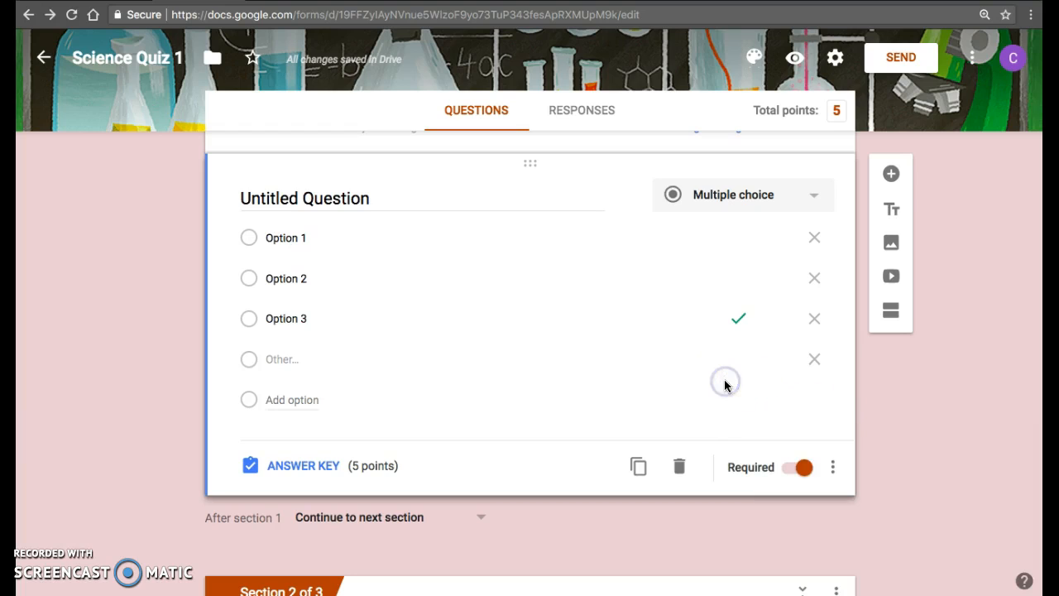
Step: Look over the quiz's sections and the options for sending the form, and cancel without sending it
{"action": "scroll", "coordinate": [725, 379], "scroll_direction": "up", "scroll_amount": 1}
{"action": "scroll", "coordinate": [724, 379], "scroll_direction": "up", "scroll_amount": 1}
{"action": "scroll", "coordinate": [724, 379], "scroll_direction": "down", "scroll_amount": 1}
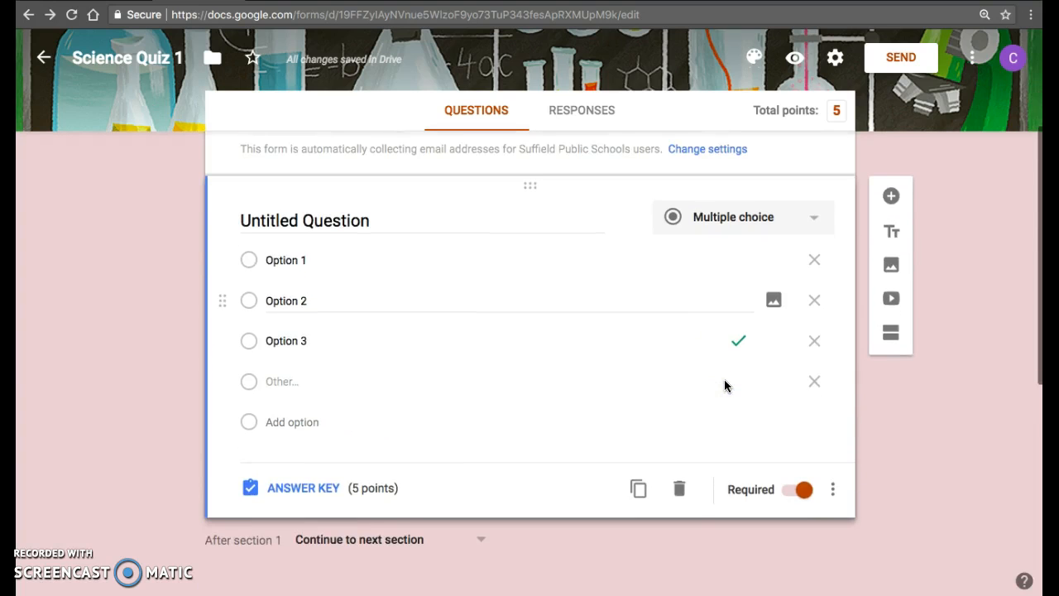
{"action": "scroll", "coordinate": [724, 379], "scroll_direction": "down", "scroll_amount": 4}
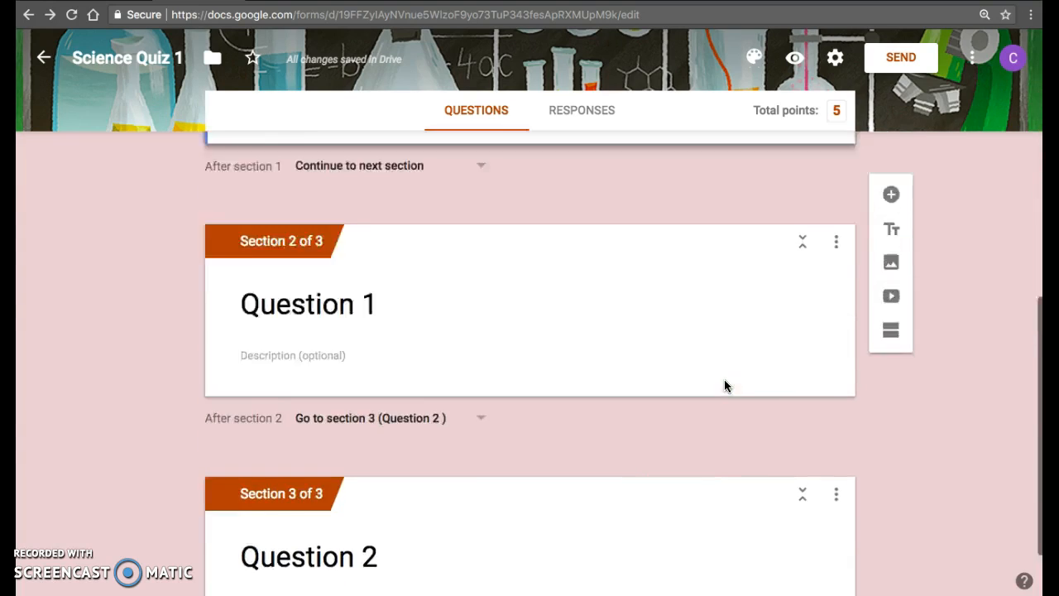
{"action": "scroll", "coordinate": [724, 379], "scroll_direction": "up", "scroll_amount": 7}
{"action": "scroll", "coordinate": [724, 379], "scroll_direction": "down", "scroll_amount": 5}
{"action": "scroll", "coordinate": [724, 379], "scroll_direction": "up", "scroll_amount": 5}
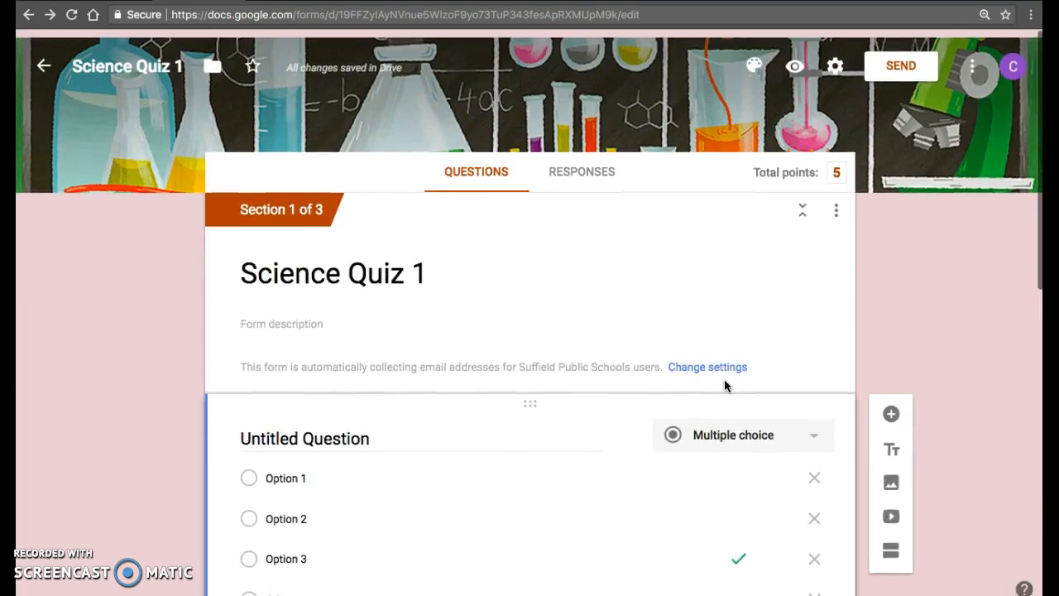
{"action": "left_click", "coordinate": [914, 65]}
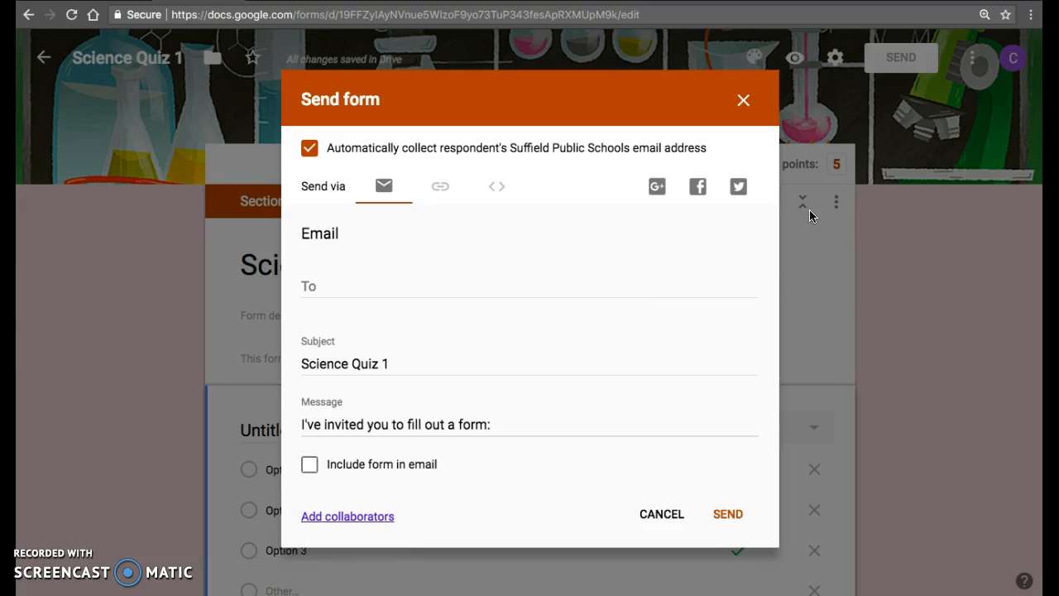
{"action": "left_click", "coordinate": [662, 514]}
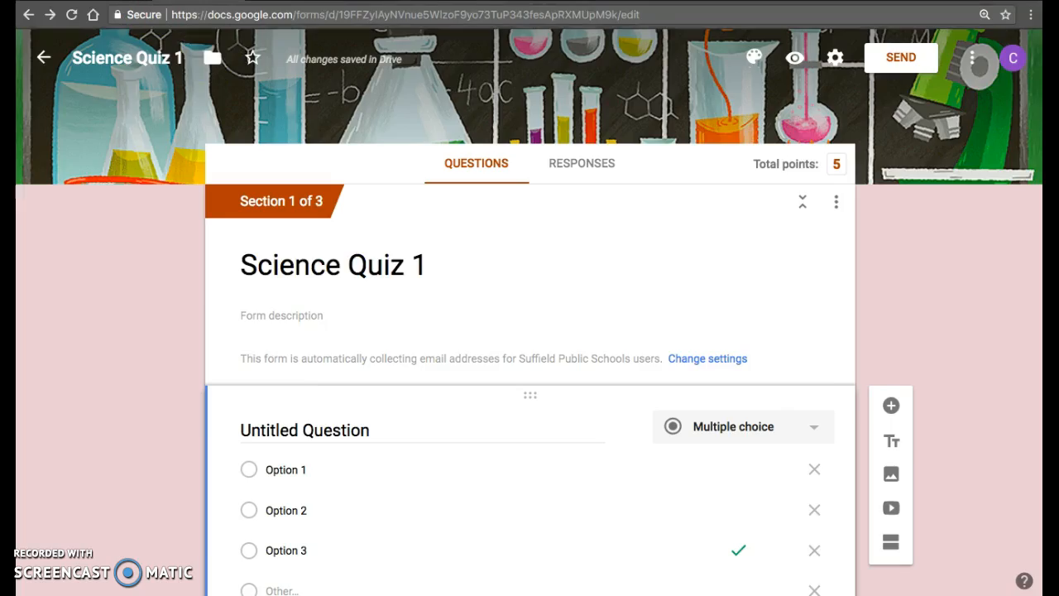
Step: Switch to Google Drive and create a new Google Form in the Science folder from the Exit Ticket template
{"action": "left_click", "coordinate": [107, 2]}
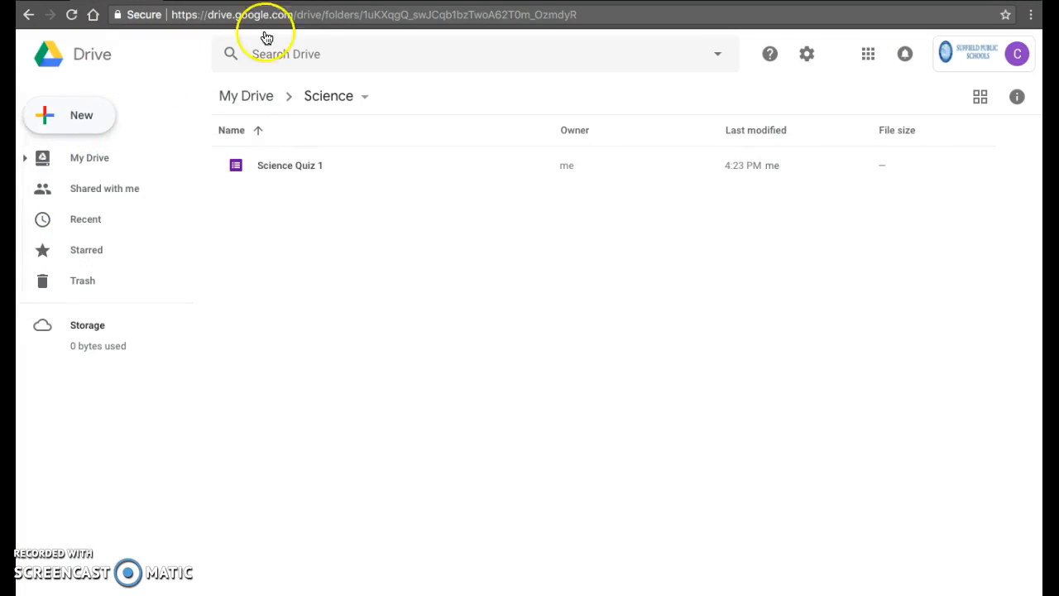
{"action": "left_click", "coordinate": [83, 115]}
{"action": "mouse_move", "coordinate": [131, 292]}
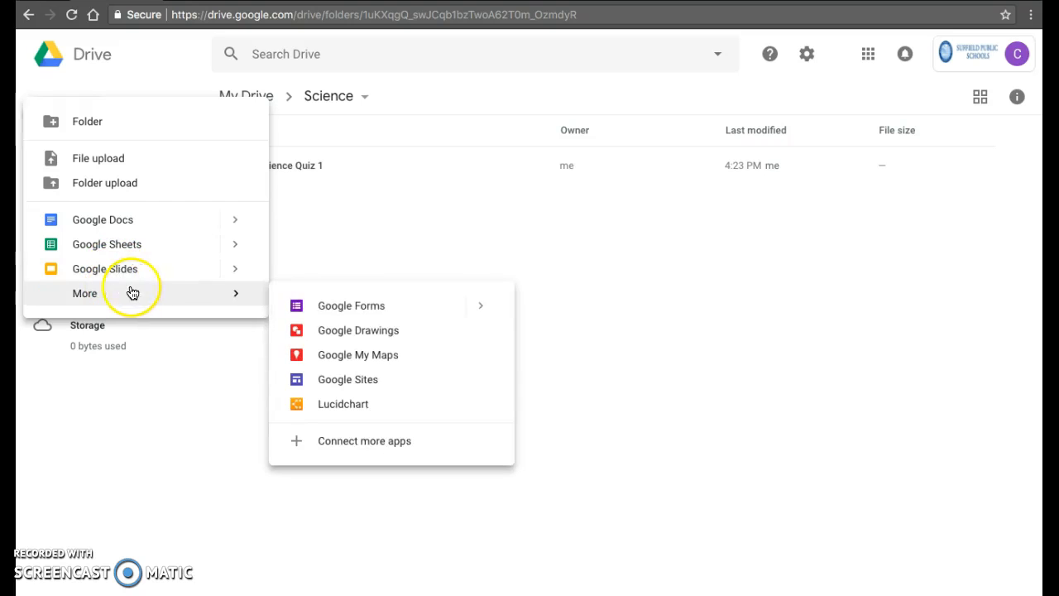
{"action": "left_click", "coordinate": [481, 306]}
{"action": "left_click", "coordinate": [556, 346]}
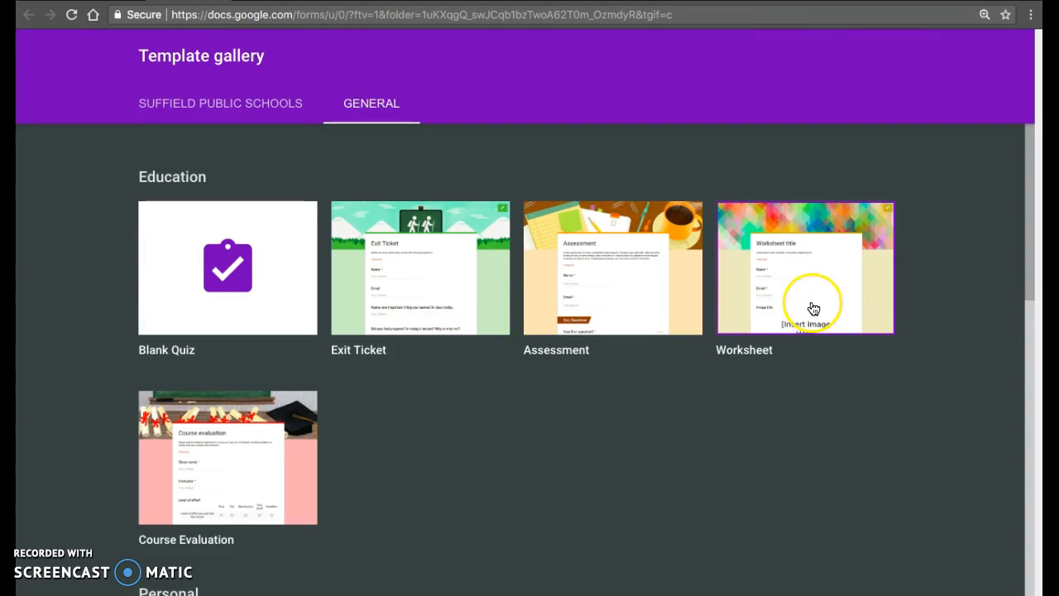
{"action": "left_click", "coordinate": [439, 284]}
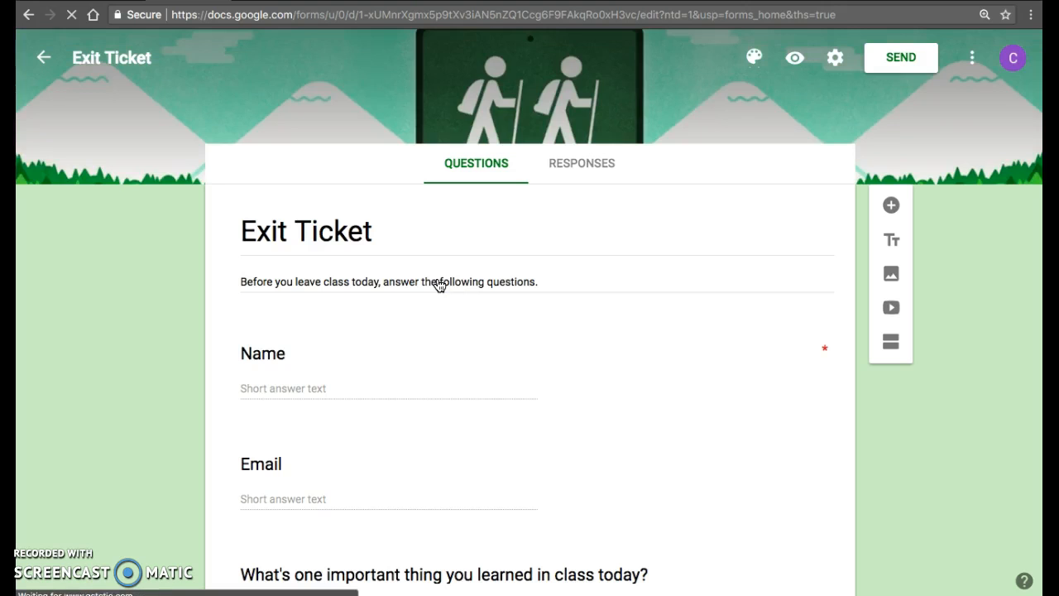
Step: Examine the Exit Ticket's questions and the question types available for "What's one important thing you learned in class today?", keeping Paragraph
{"action": "scroll", "coordinate": [560, 400], "scroll_direction": "down", "scroll_amount": 4}
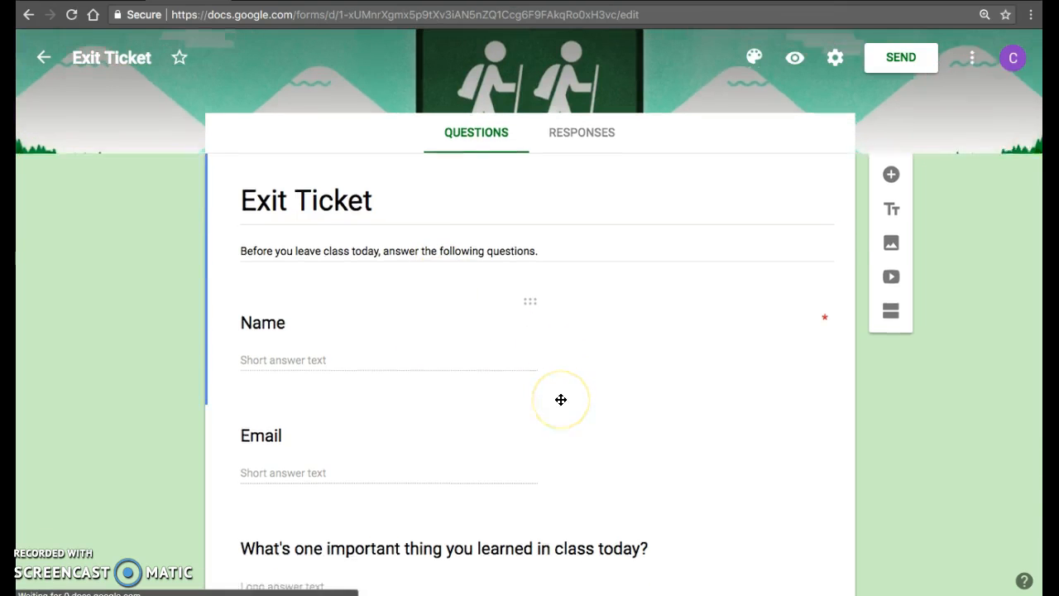
{"action": "scroll", "coordinate": [561, 399], "scroll_direction": "up", "scroll_amount": 4}
{"action": "scroll", "coordinate": [561, 400], "scroll_direction": "down", "scroll_amount": 3}
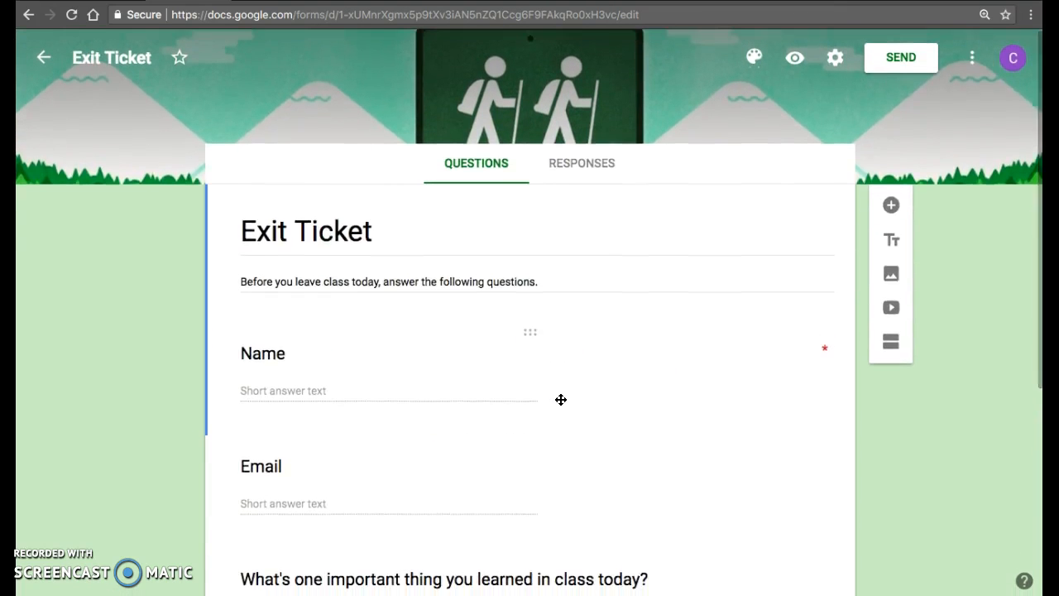
{"action": "scroll", "coordinate": [561, 400], "scroll_direction": "up", "scroll_amount": 2}
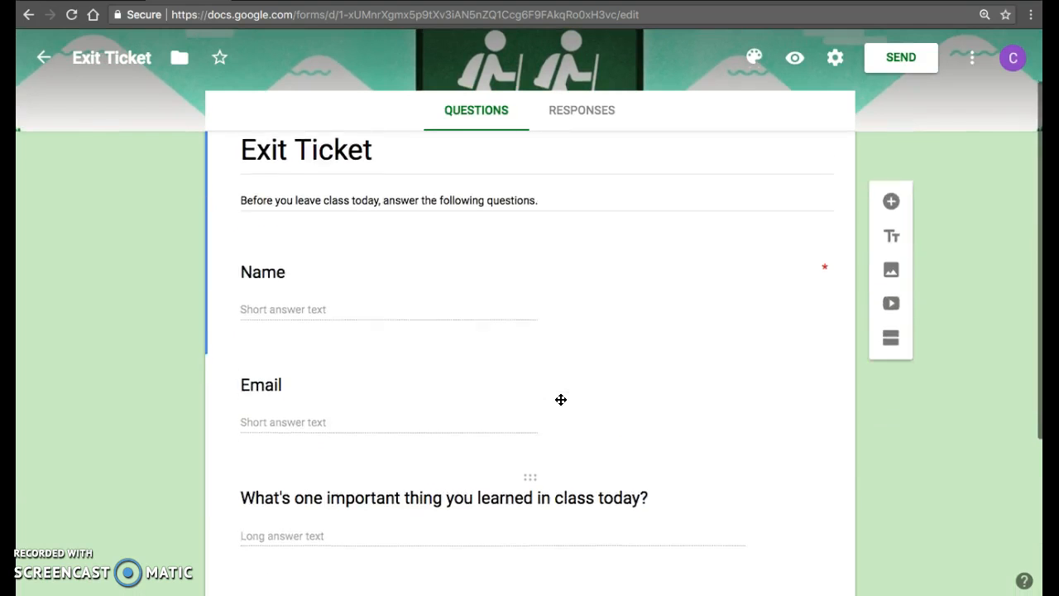
{"action": "left_click", "coordinate": [479, 481]}
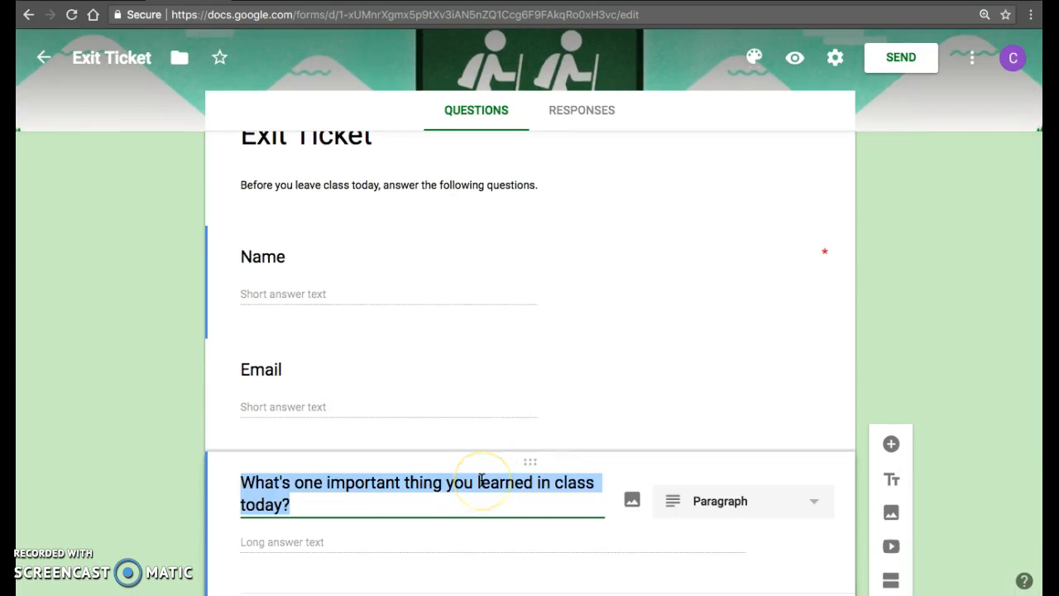
{"action": "left_click", "coordinate": [778, 502]}
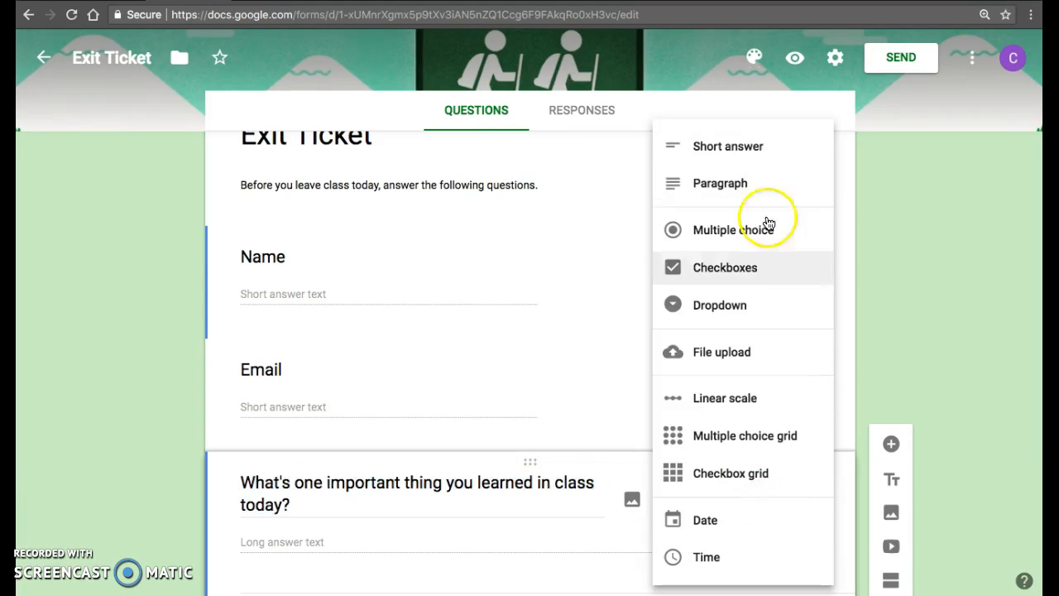
{"action": "left_click", "coordinate": [927, 367]}
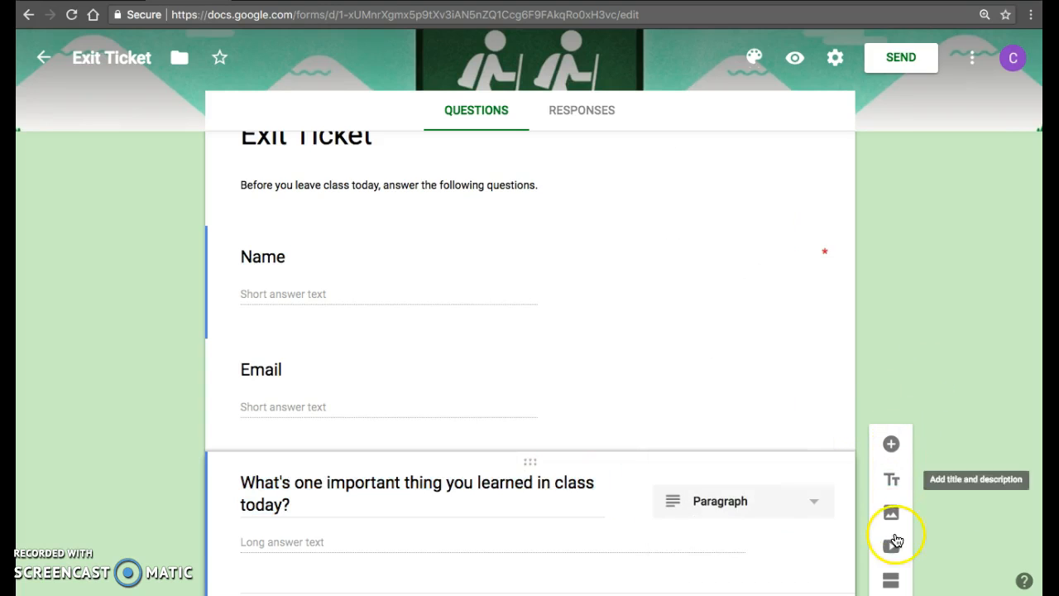
{"action": "scroll", "coordinate": [894, 551], "scroll_direction": "down", "scroll_amount": 1}
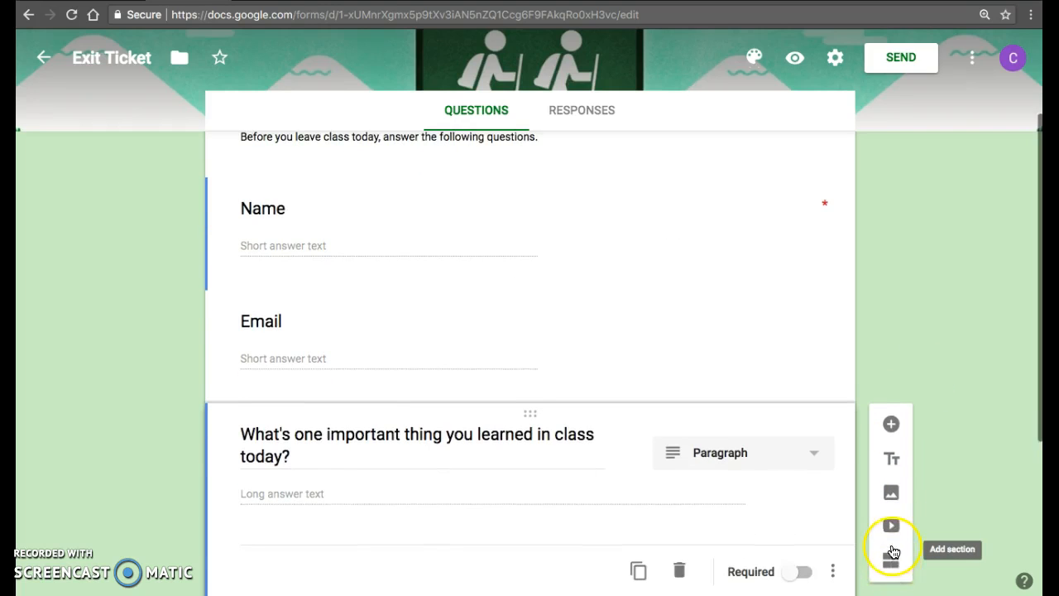
{"action": "scroll", "coordinate": [766, 392], "scroll_direction": "up", "scroll_amount": 2}
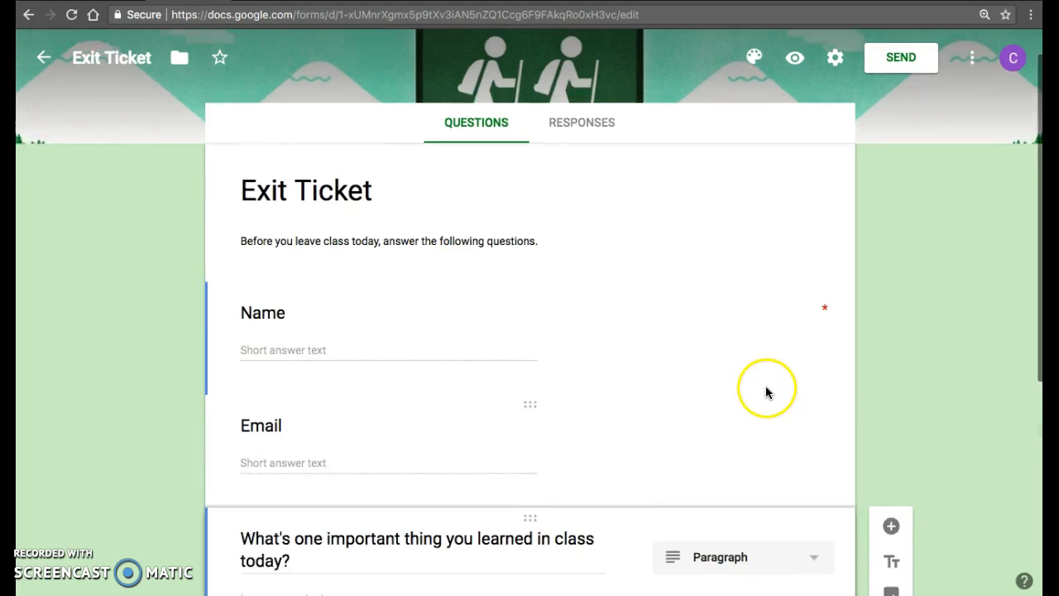
{"action": "scroll", "coordinate": [766, 393], "scroll_direction": "up", "scroll_amount": 1}
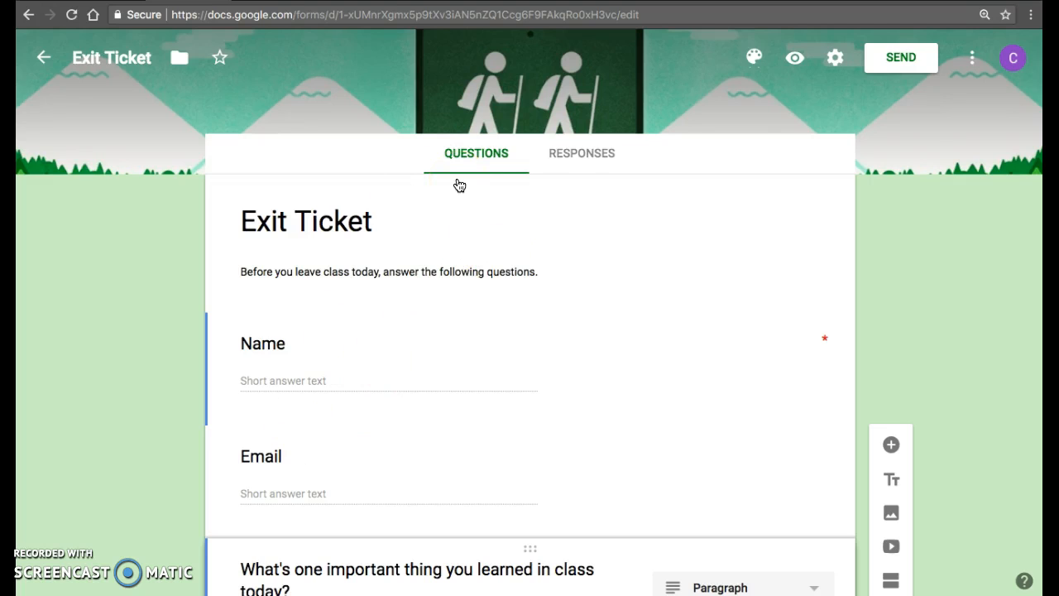
Step: View the Exit Ticket's responses and examine the available response management options without choosing one
{"action": "left_click", "coordinate": [578, 156]}
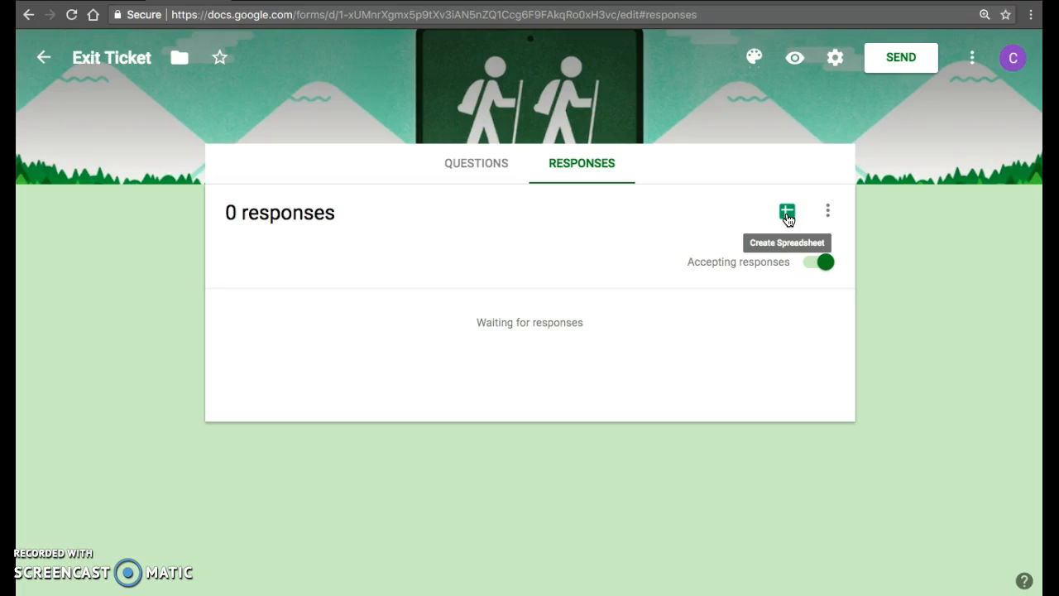
{"action": "left_click", "coordinate": [828, 211]}
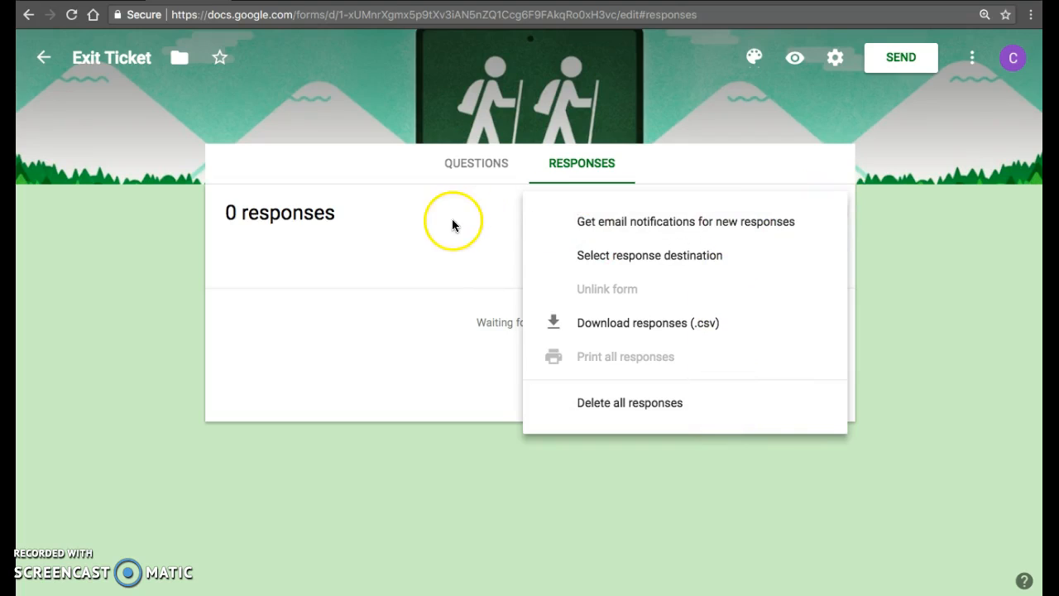
{"action": "left_click", "coordinate": [420, 240]}
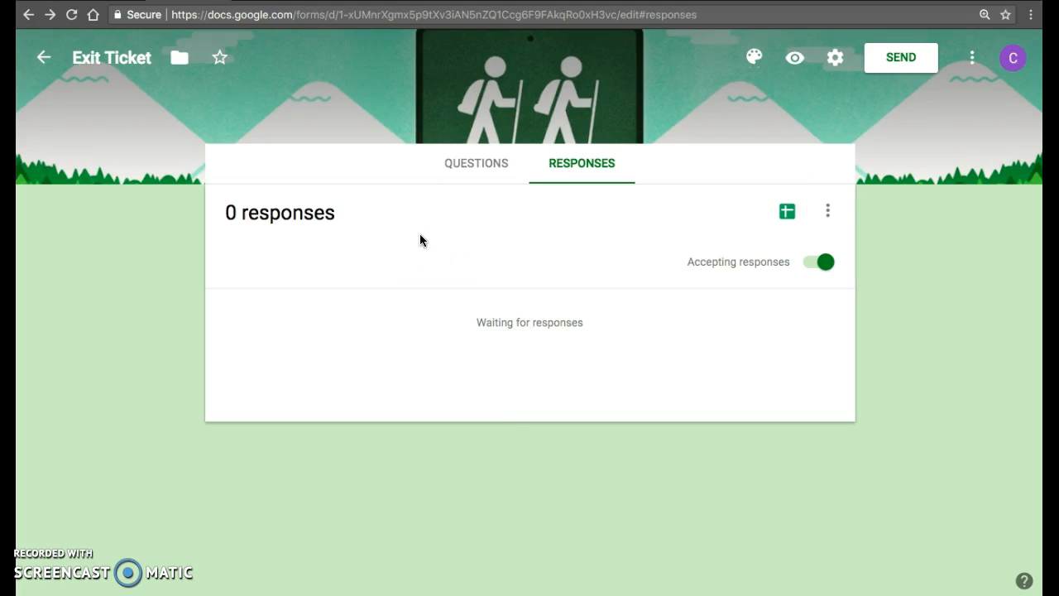